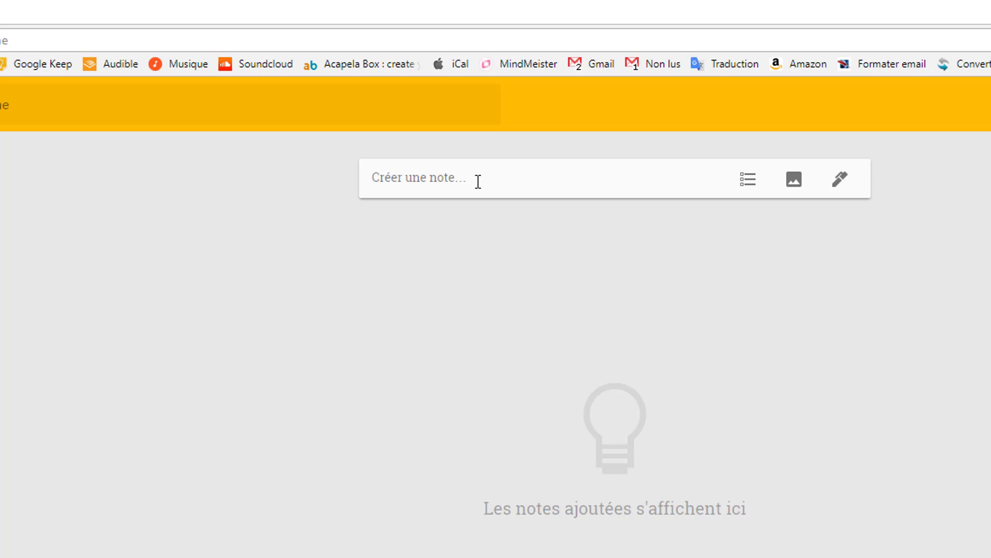
Step: Create an untitled text note reading "Ma première note" and colour it yellow
left_click(478, 180)
type("Ma premiè")
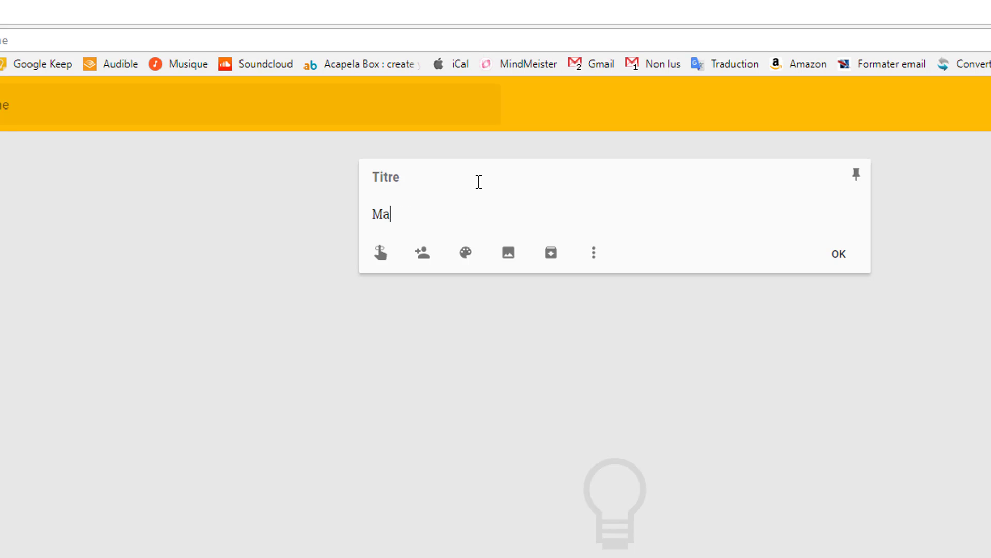
type("re note")
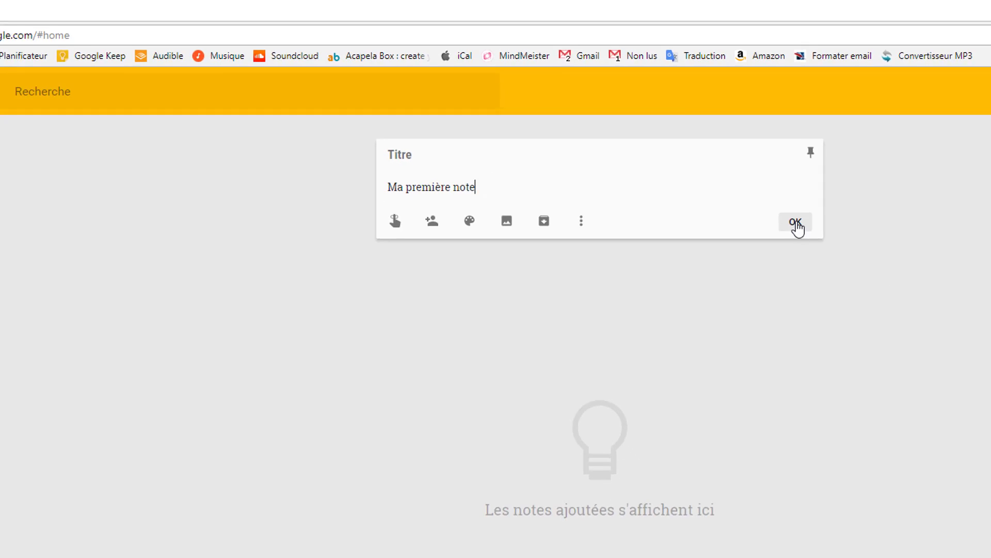
left_click(838, 254)
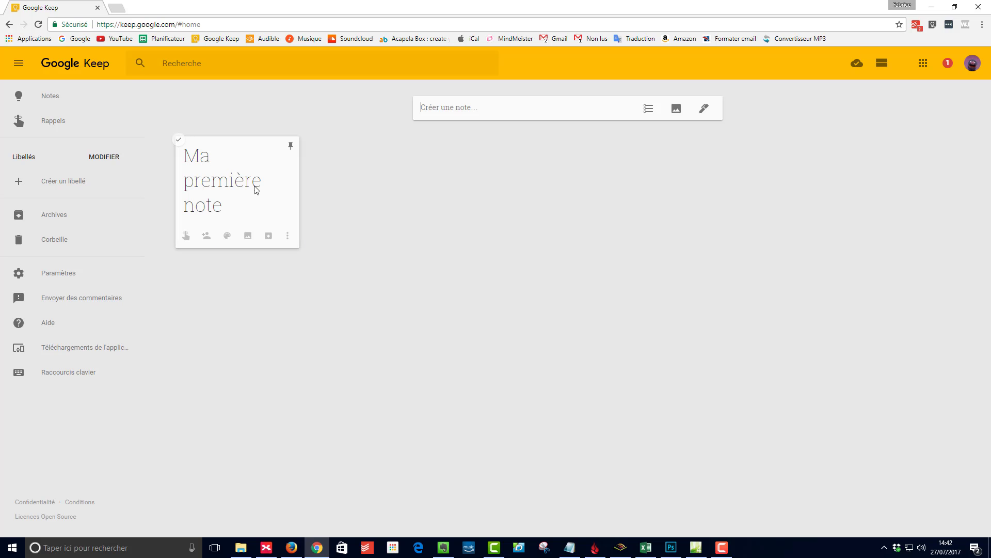
mouse_move(226, 237)
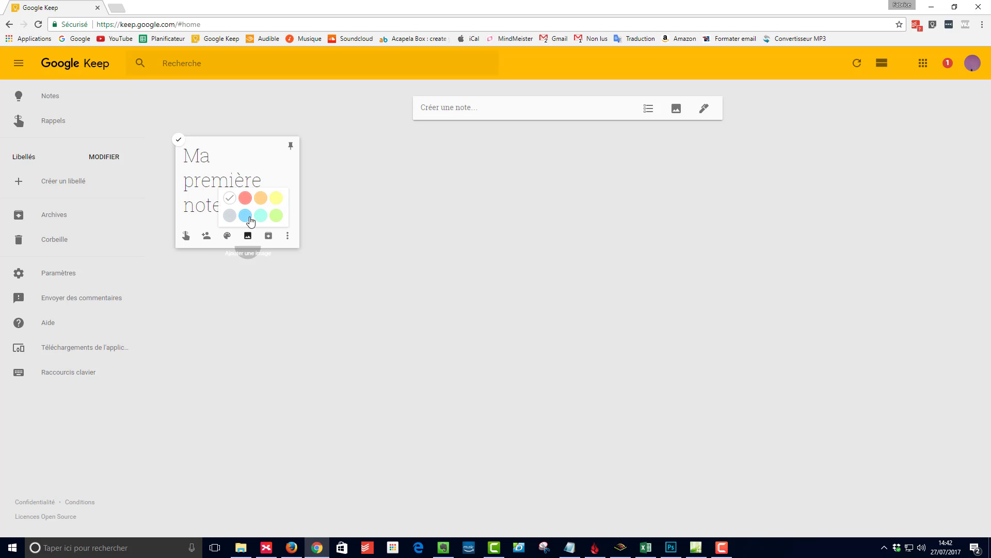
left_click(276, 198)
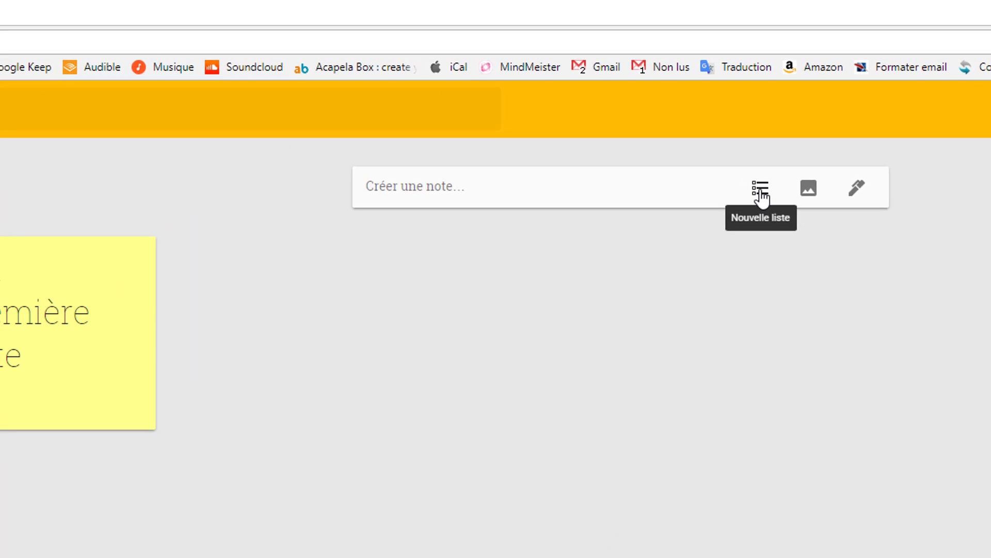
Step: Start a new checklist note with the items "Acheter du pain", "Passer au pressing" and "Téléphoner à X"
left_click(761, 196)
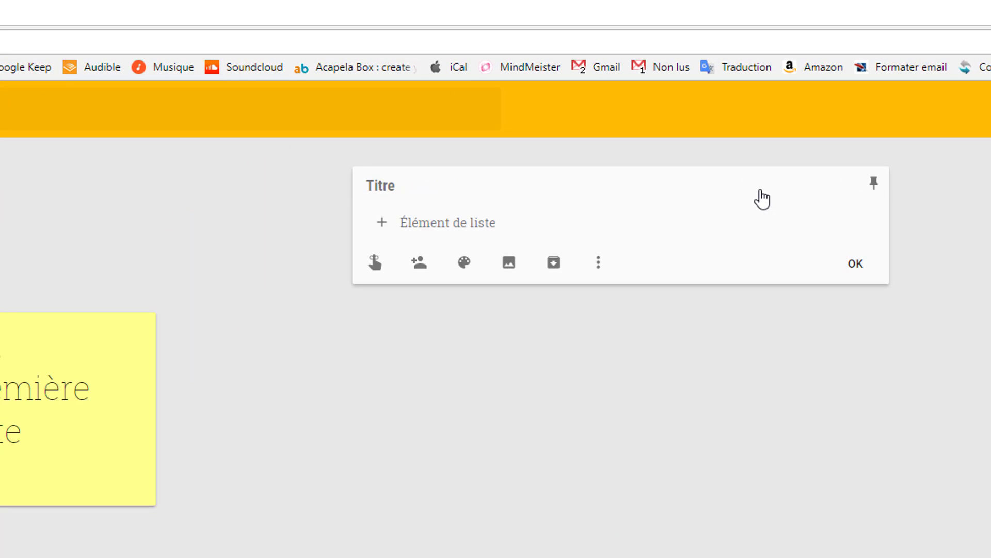
type("Acheter du pain")
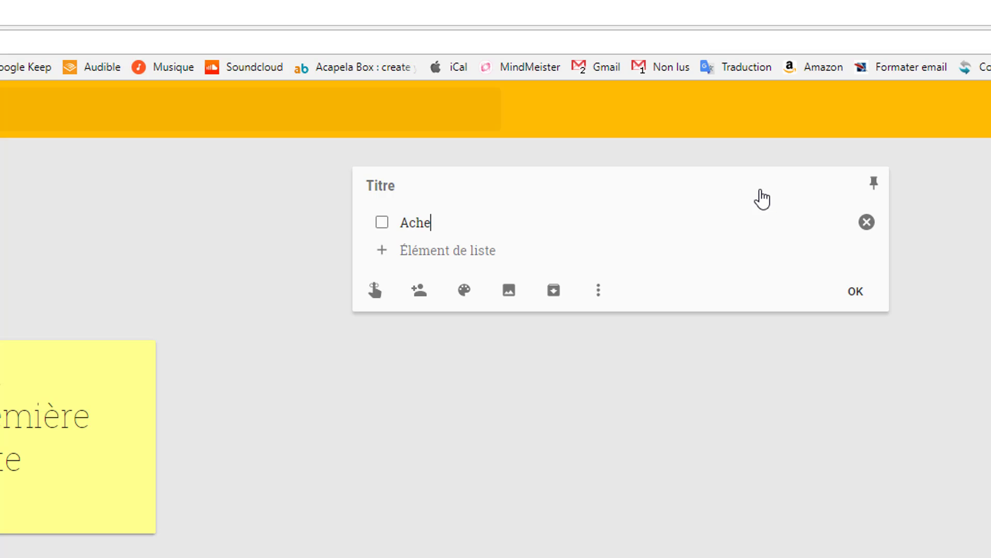
key("Return")
type("Passer au pressing")
key("Return")
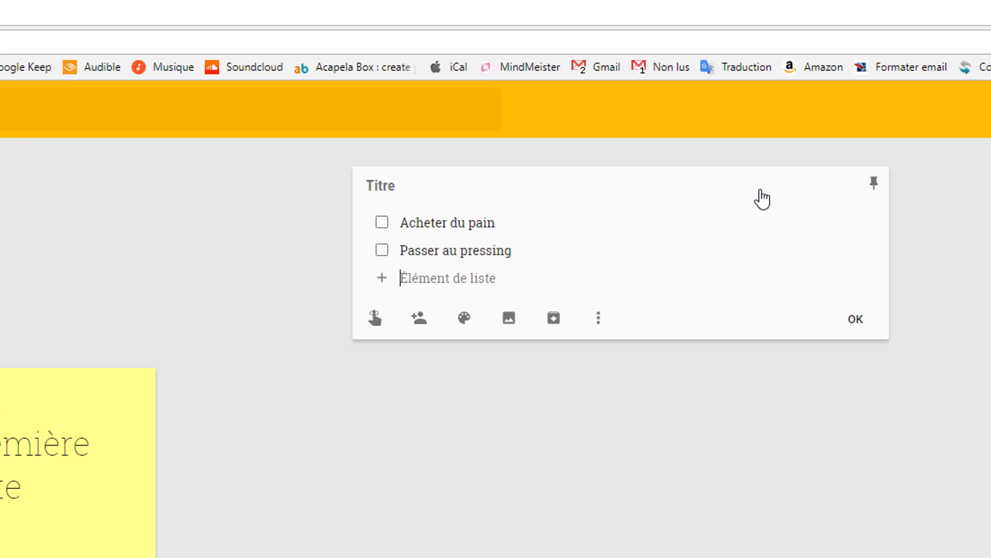
type("Téléph")
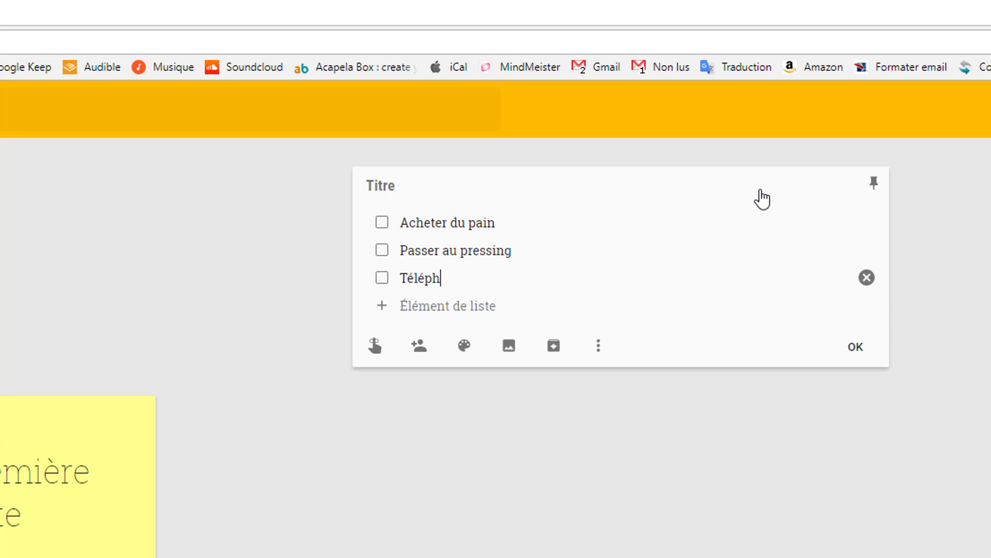
type("oner à X")
Step: Title the checklist "Liste de courses", save it and give it an orange background
left_click(445, 188)
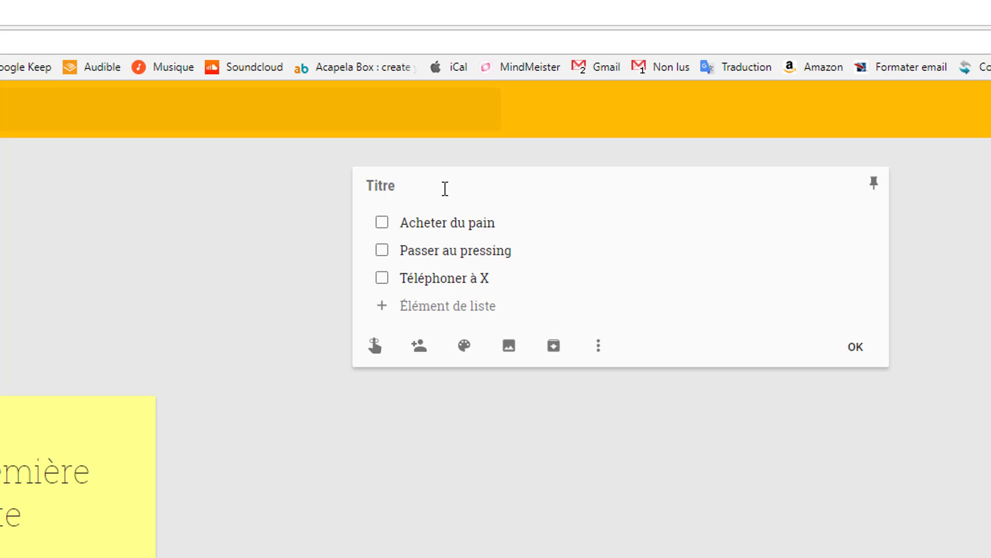
type("Liste de courses")
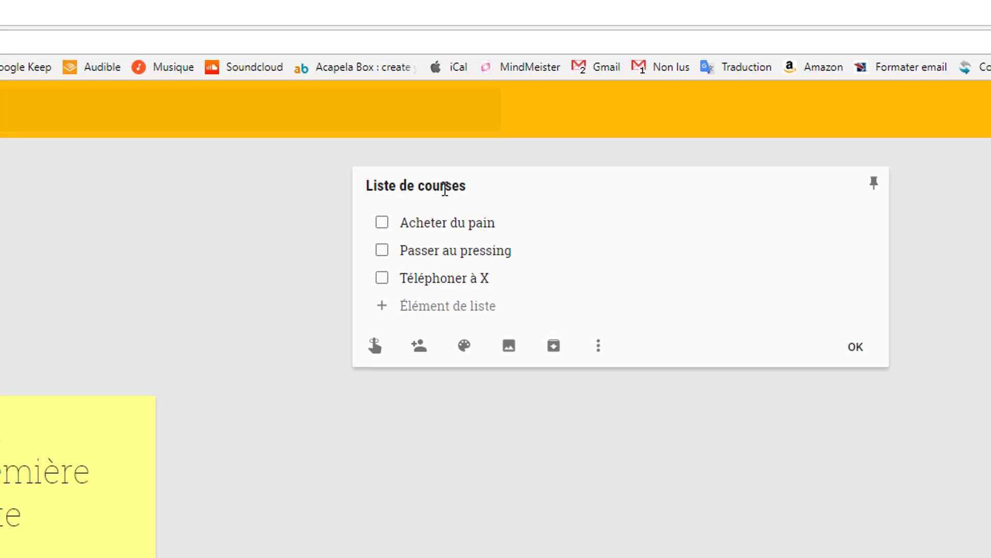
left_click(855, 347)
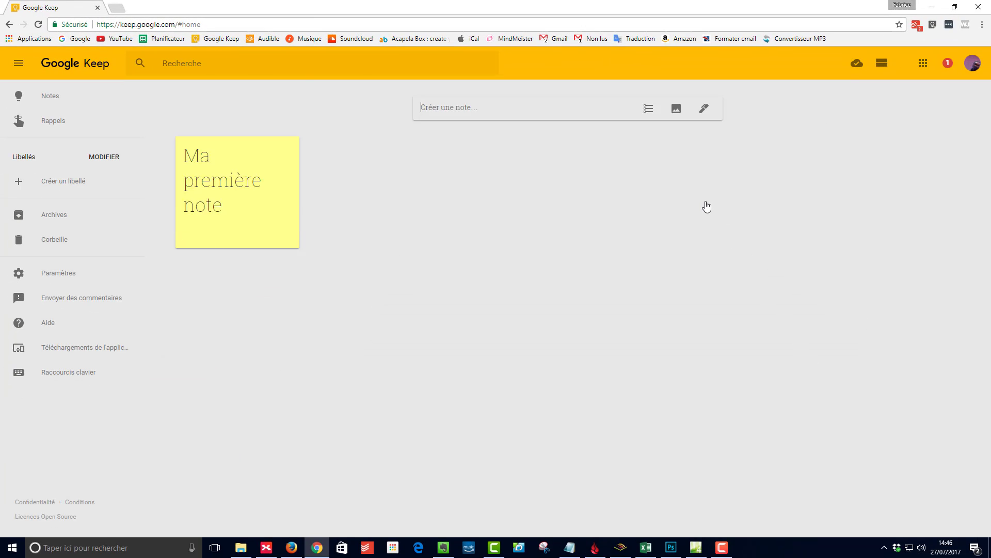
mouse_move(236, 221)
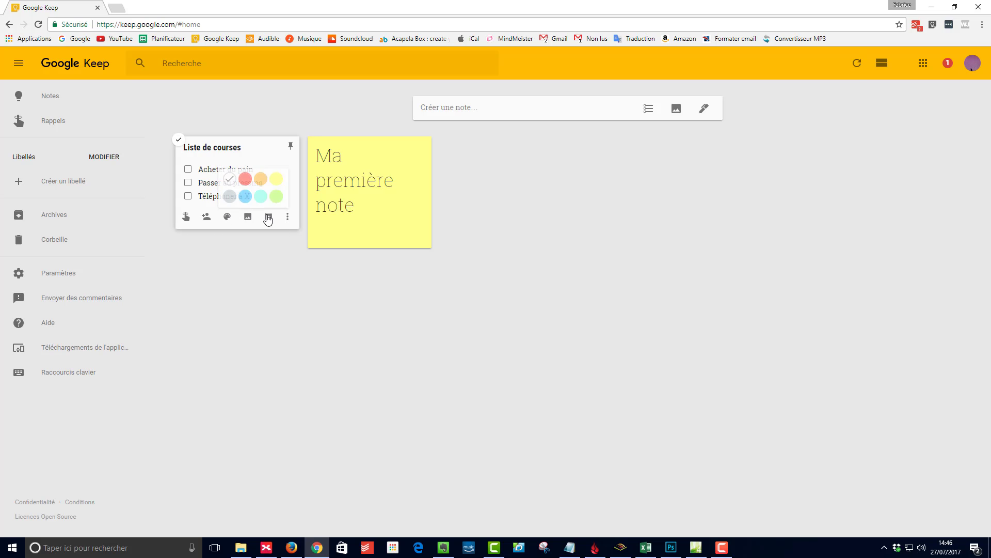
left_click(261, 179)
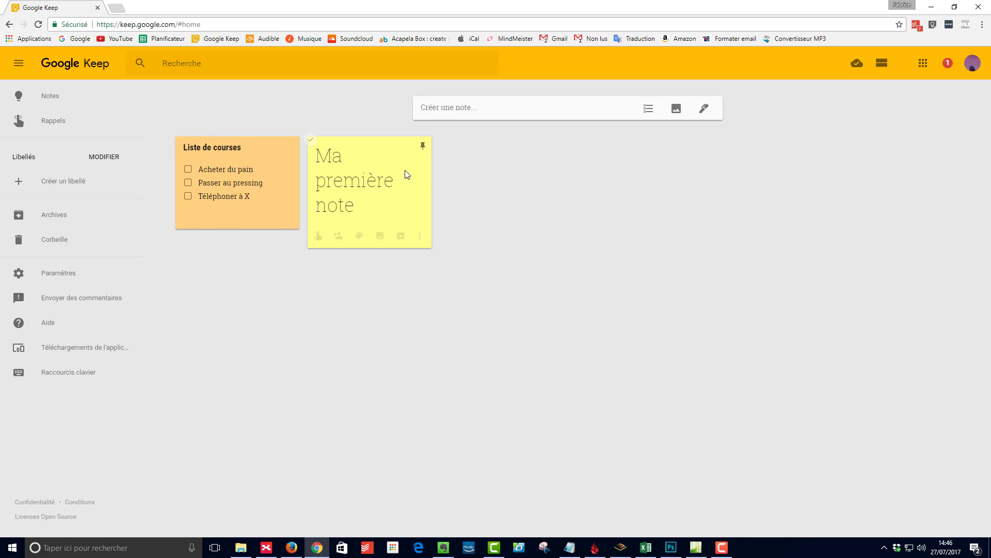
Step: Open the yellow "Ma première note" note to view its editing window, and close it without changes
left_click(377, 188)
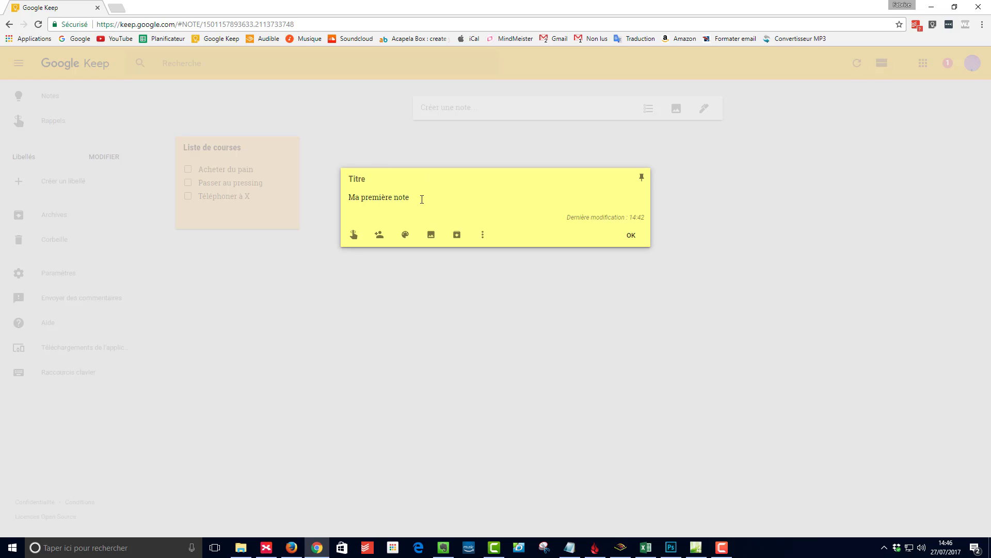
left_click(429, 261)
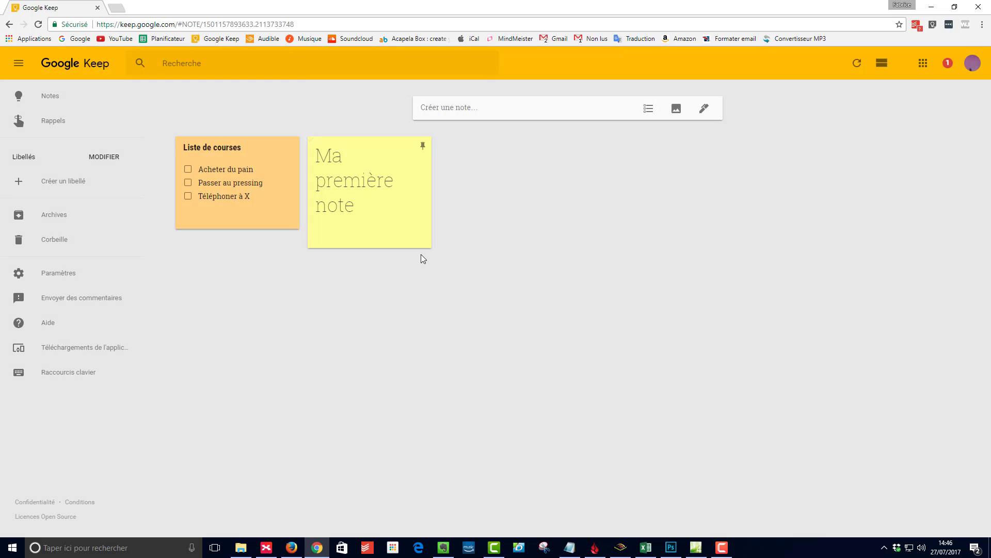
left_click(369, 174)
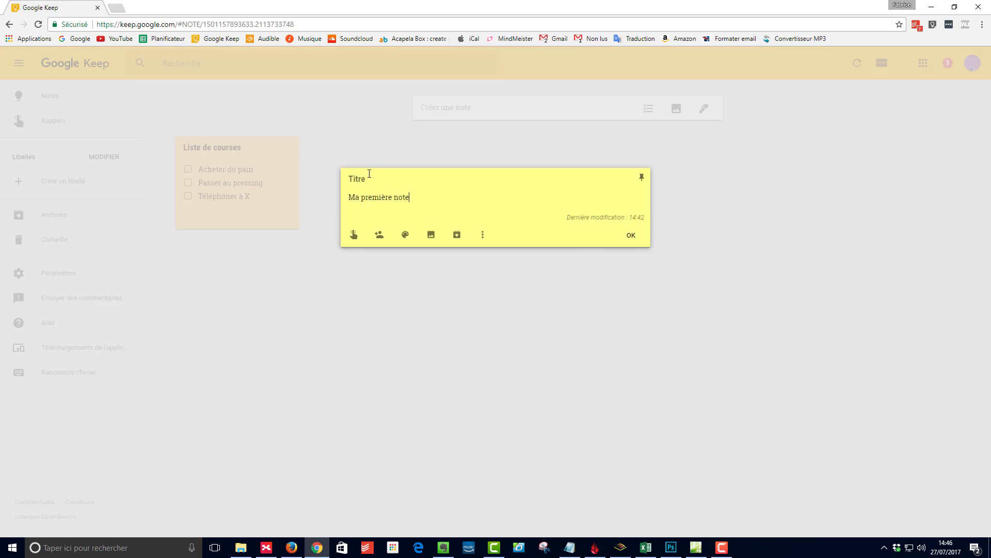
left_click(623, 166)
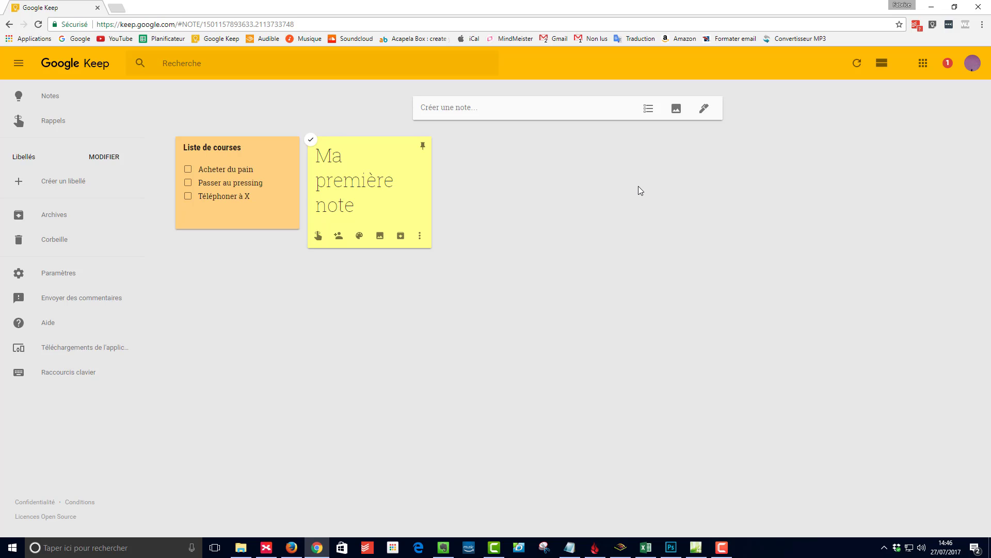
Step: Start a new drawing note and draw a thin black pen scribble plus a second one with a much thicker stroke
left_click(705, 109)
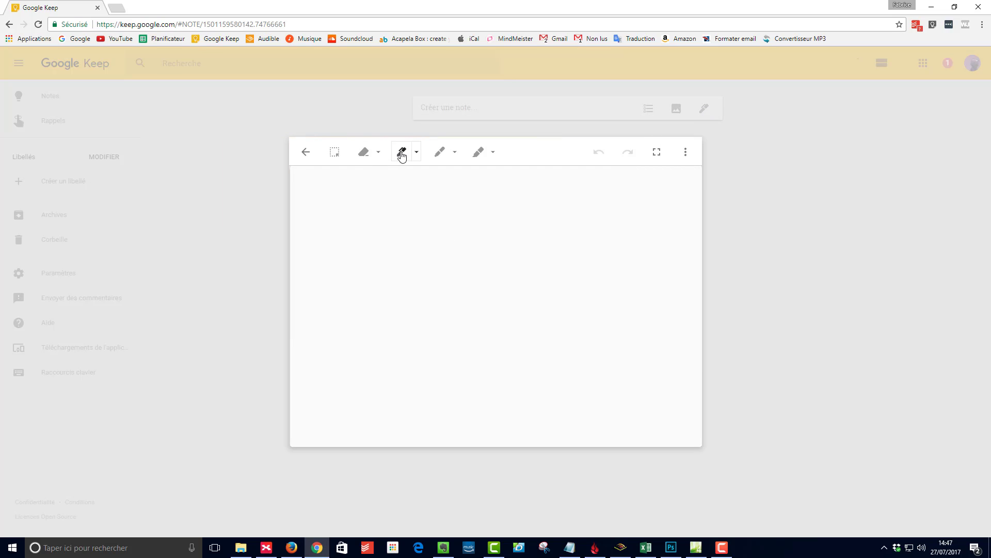
mouse_move(383, 231)
left_mouse_down()
mouse_move(475, 278)
mouse_move(413, 268)
mouse_move(416, 342)
mouse_move(555, 298)
left_mouse_up()
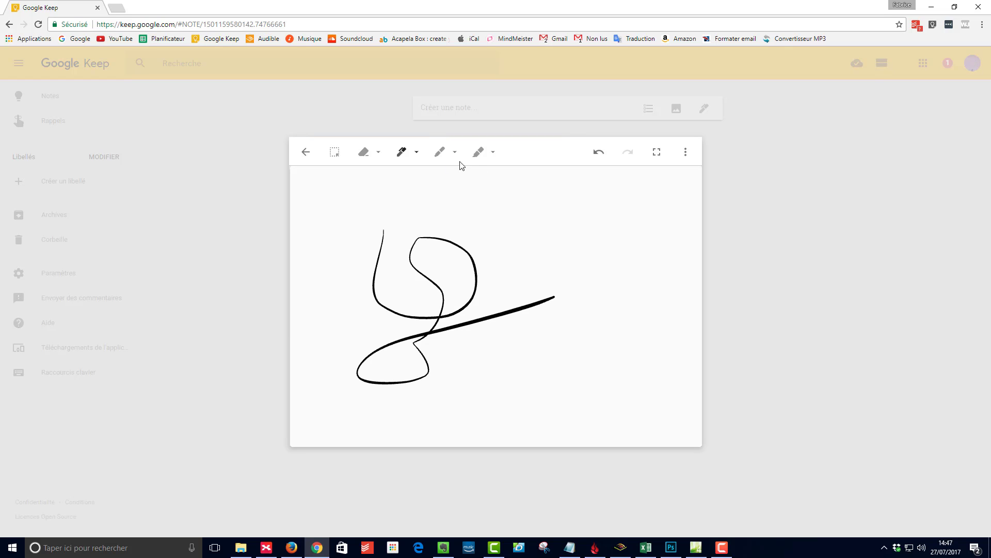
left_click(417, 152)
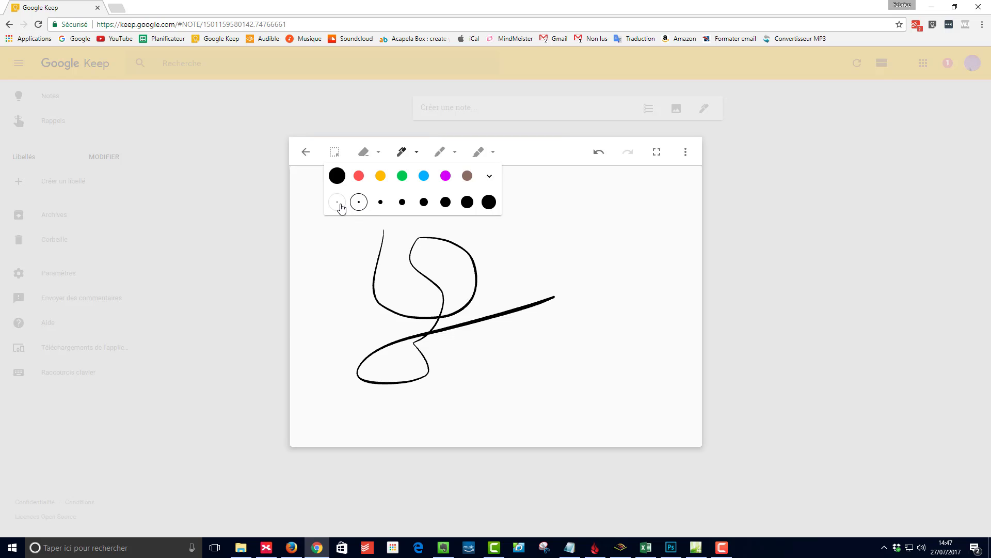
left_click(446, 202)
mouse_move(564, 225)
left_mouse_down()
mouse_move(433, 195)
mouse_move(415, 293)
left_mouse_up()
Step: Draw a looping green scribble with the marker across the upper part of the canvas
left_click(454, 152)
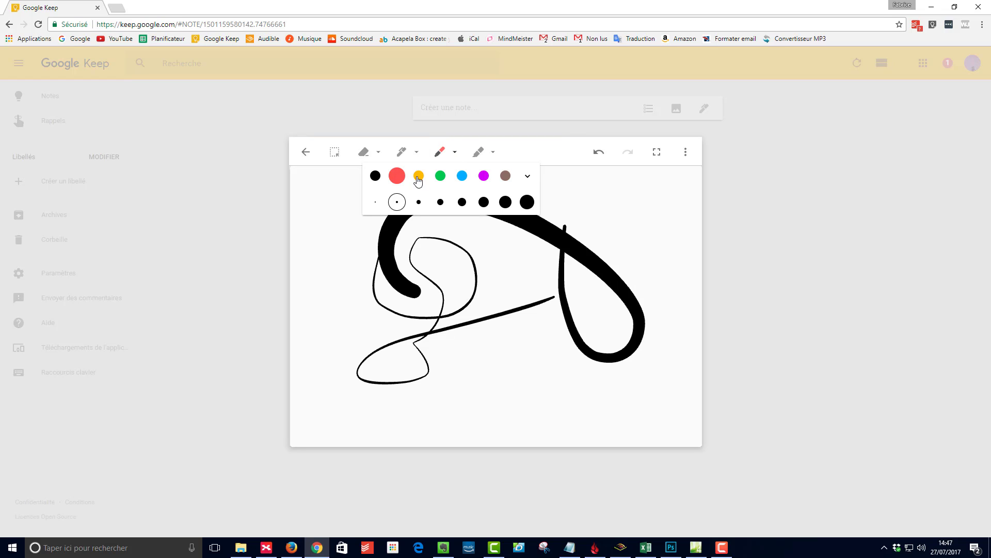
left_click(441, 176)
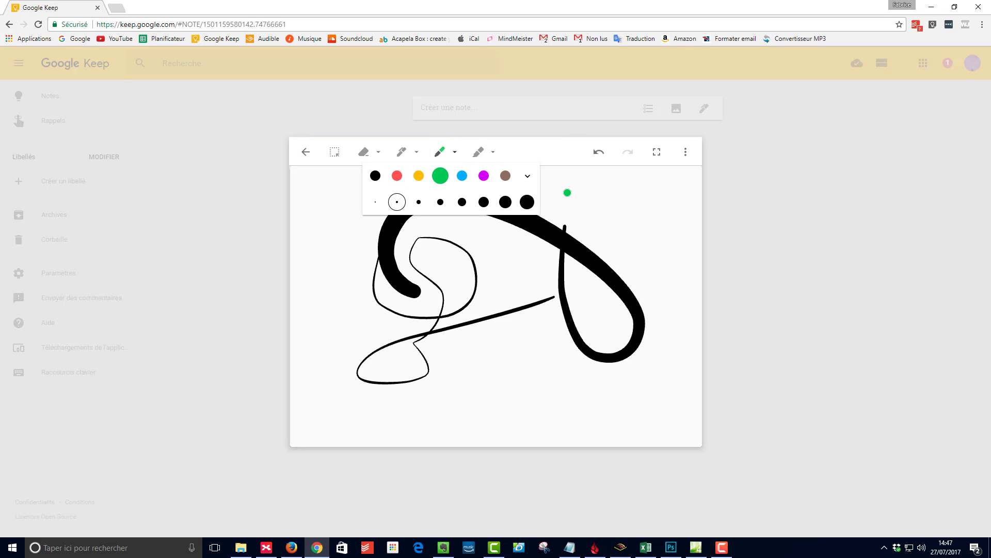
mouse_move(570, 192)
left_mouse_down()
mouse_move(608, 195)
mouse_move(566, 244)
mouse_move(540, 304)
mouse_move(520, 207)
mouse_move(566, 187)
mouse_move(605, 242)
mouse_move(464, 239)
mouse_move(604, 191)
left_mouse_up()
Step: Set the highlighter to blue and draw several horizontal strokes, one near the upper edge and others below the scribbles
left_click(479, 151)
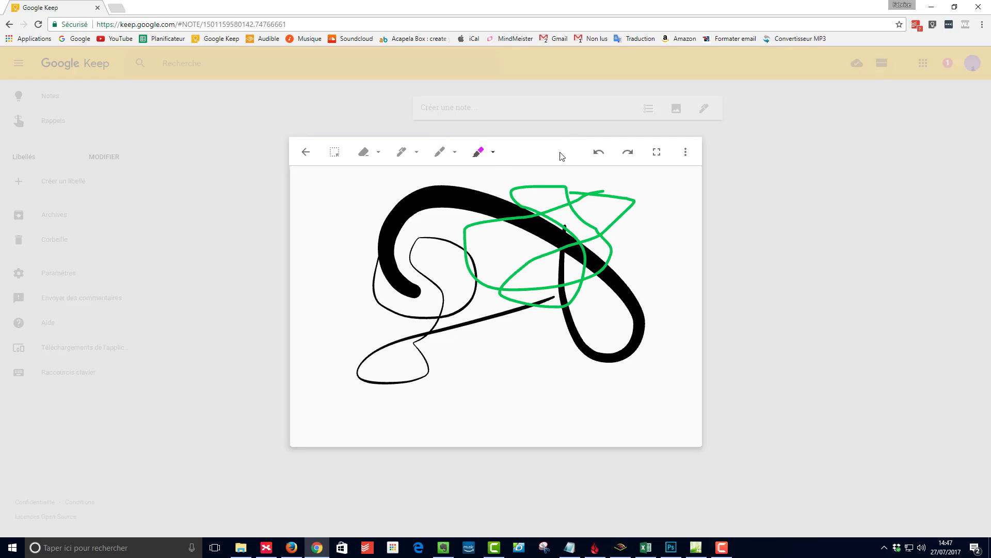
left_click(492, 153)
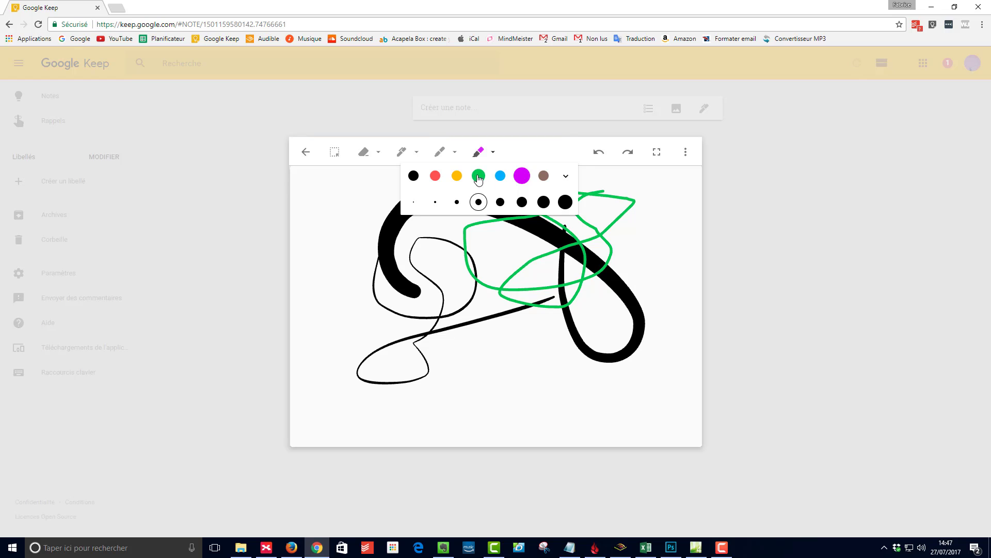
left_click(500, 177)
left_click_drag(338, 186, 478, 185)
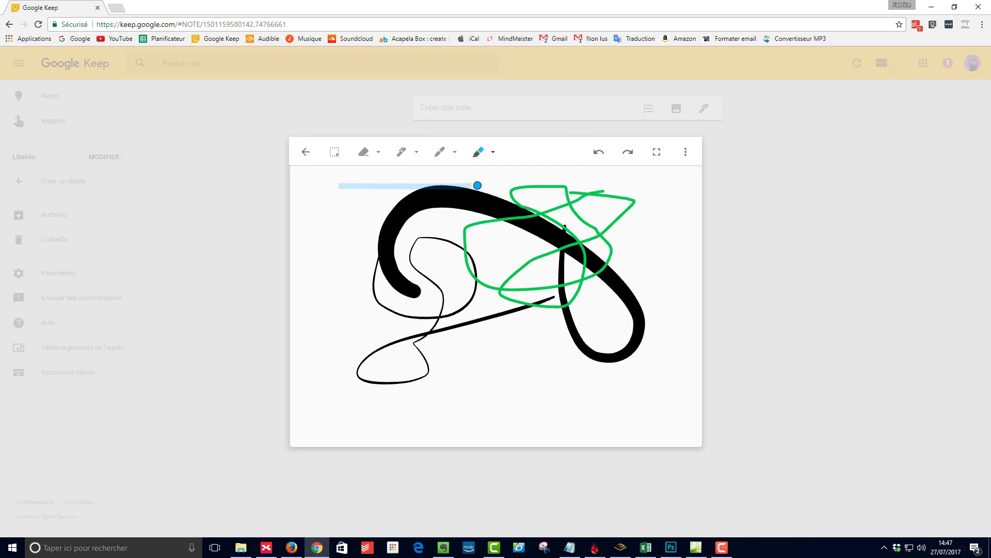
left_click_drag(389, 353, 561, 343)
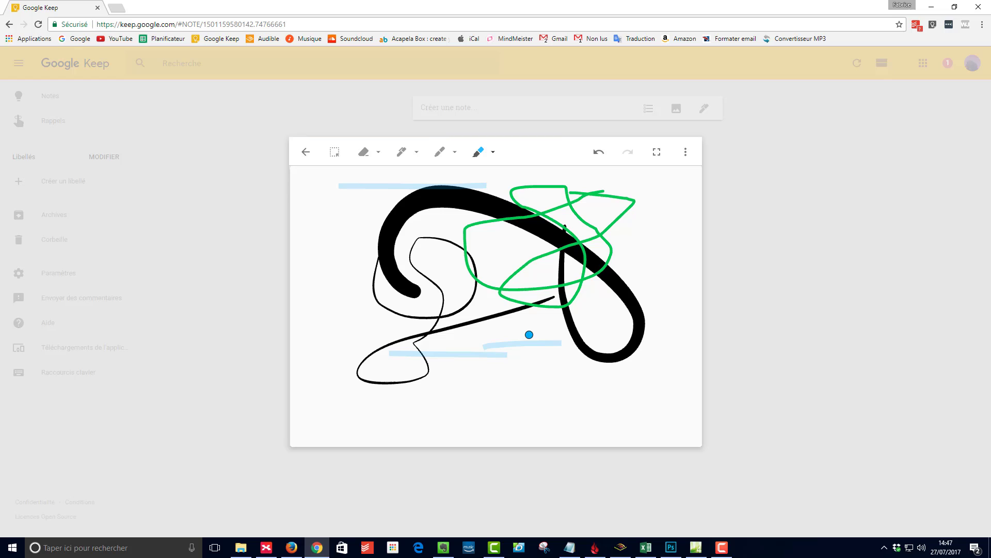
Step: Change the highlighter colour to orange-yellow and draw two horizontal strokes in the lower part of the canvas
left_click(494, 152)
left_click(456, 175)
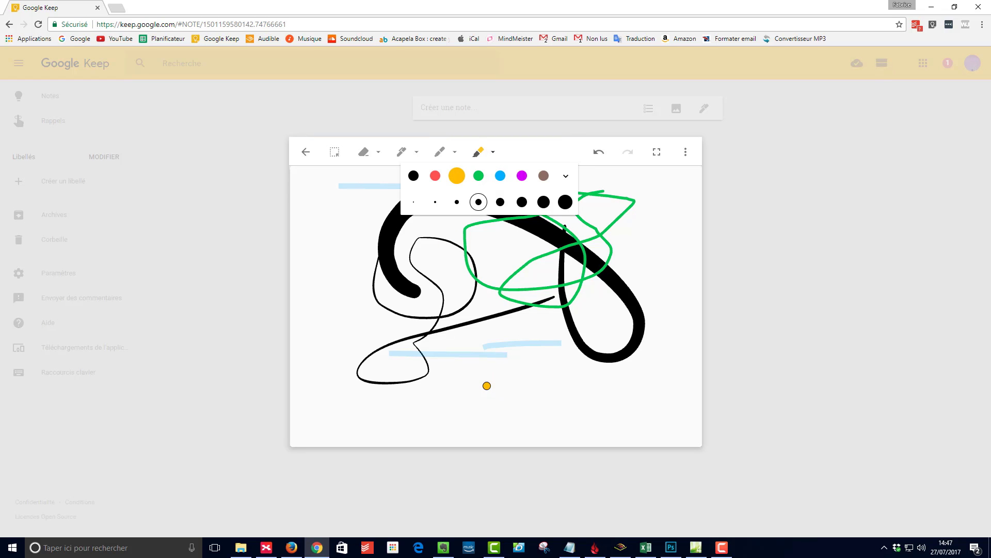
left_click_drag(476, 381, 610, 378)
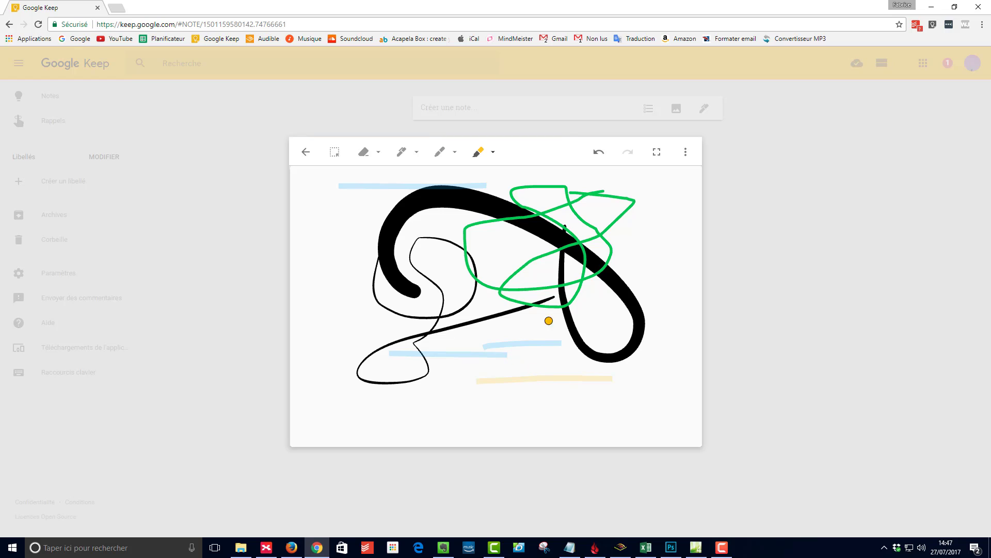
left_click_drag(498, 399, 654, 399)
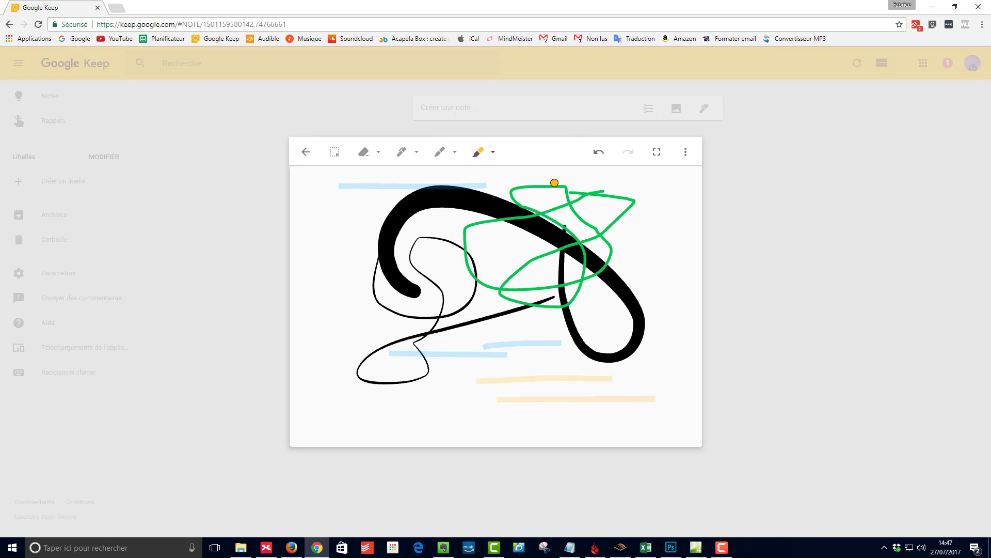
Step: Erase the entire drawing page
left_click(382, 155)
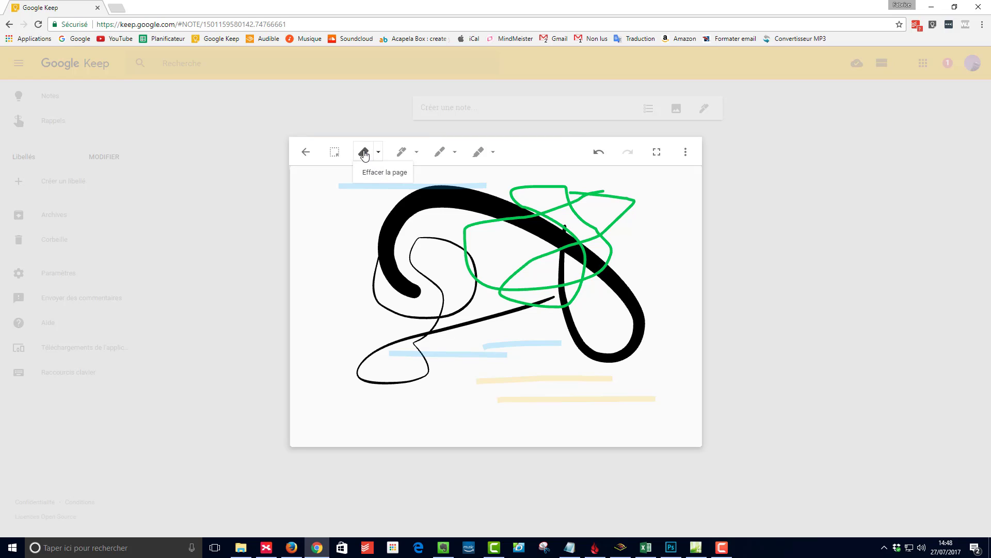
left_click(374, 174)
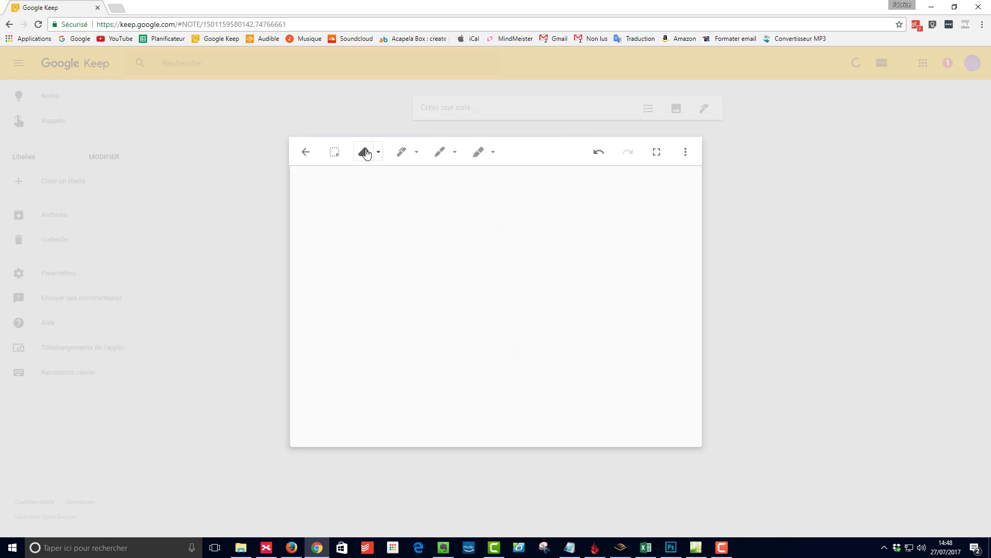
Step: Draw a thick blue freehand scribble with the pen on the blank canvas and save it as a drawing note
left_click(401, 152)
mouse_move(389, 219)
left_mouse_down()
mouse_move(573, 265)
mouse_move(421, 289)
mouse_move(547, 306)
mouse_move(410, 377)
mouse_move(405, 359)
left_mouse_up()
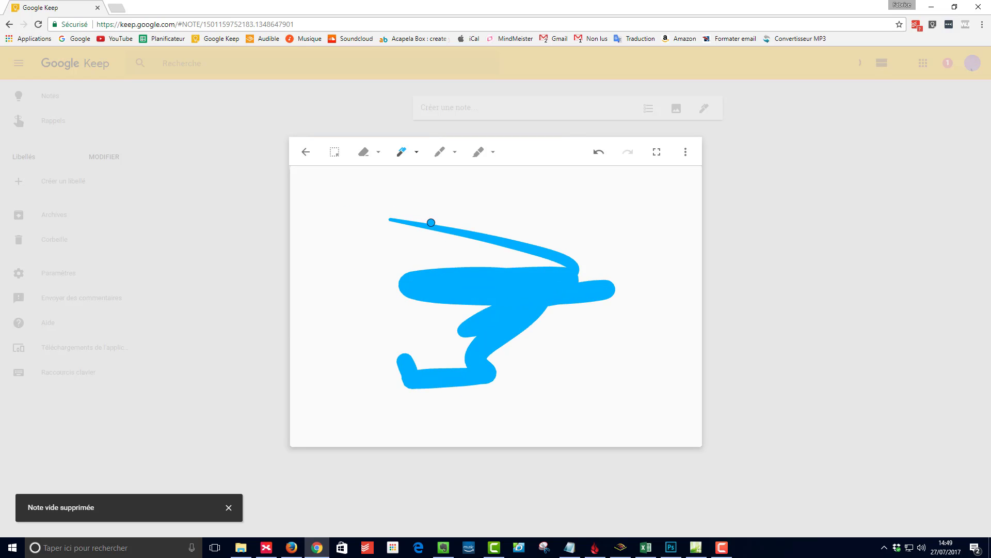
left_click(306, 152)
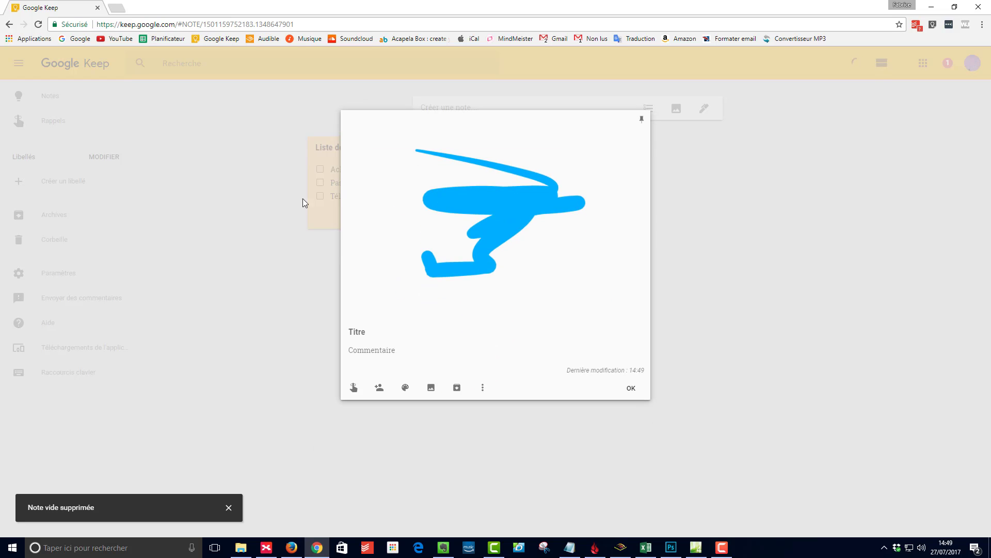
left_click(631, 388)
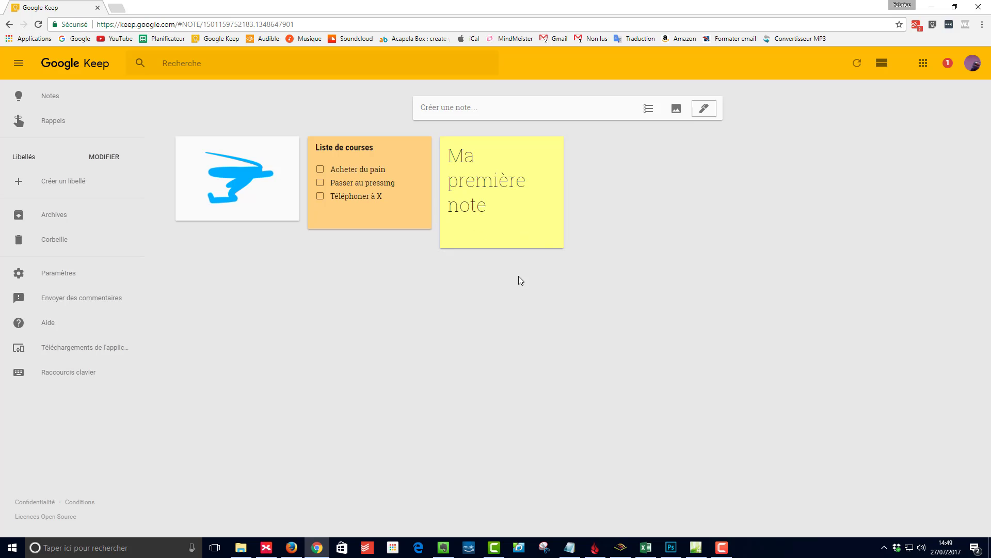
Step: Reorder the notes so the yellow text note comes first, the drawing second and "Liste de courses" third
left_click_drag(509, 194, 330, 191)
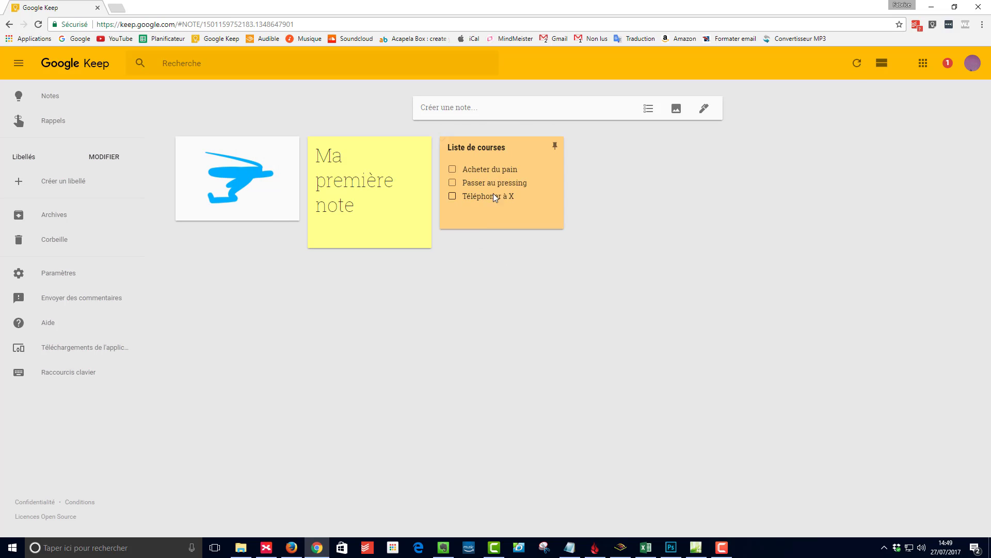
mouse_move(255, 173)
left_mouse_down()
mouse_move(404, 173)
mouse_move(382, 173)
mouse_move(394, 175)
left_mouse_up()
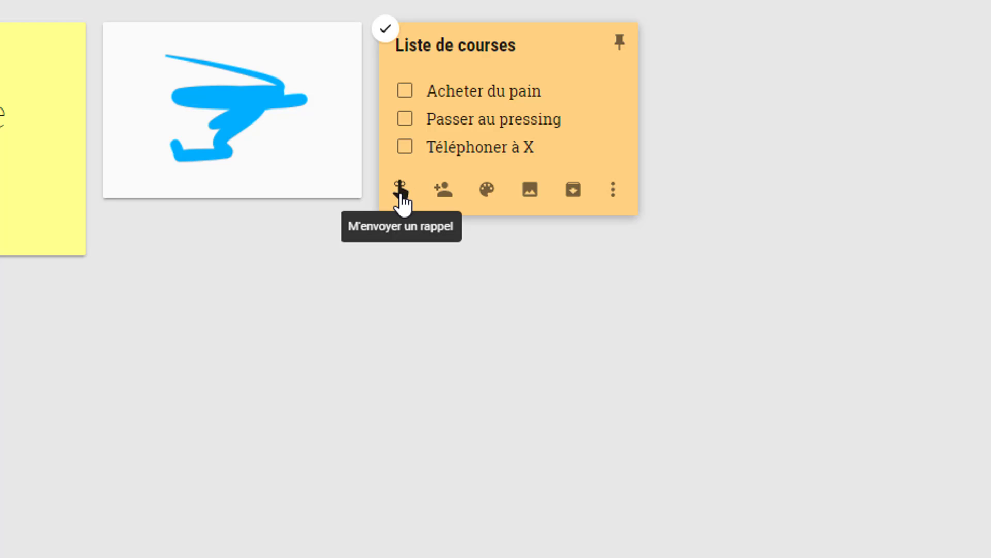
Step: Start a reminder with a custom date and time on the "Liste de courses" note and set its date to 29 juil. 2017
left_click(401, 191)
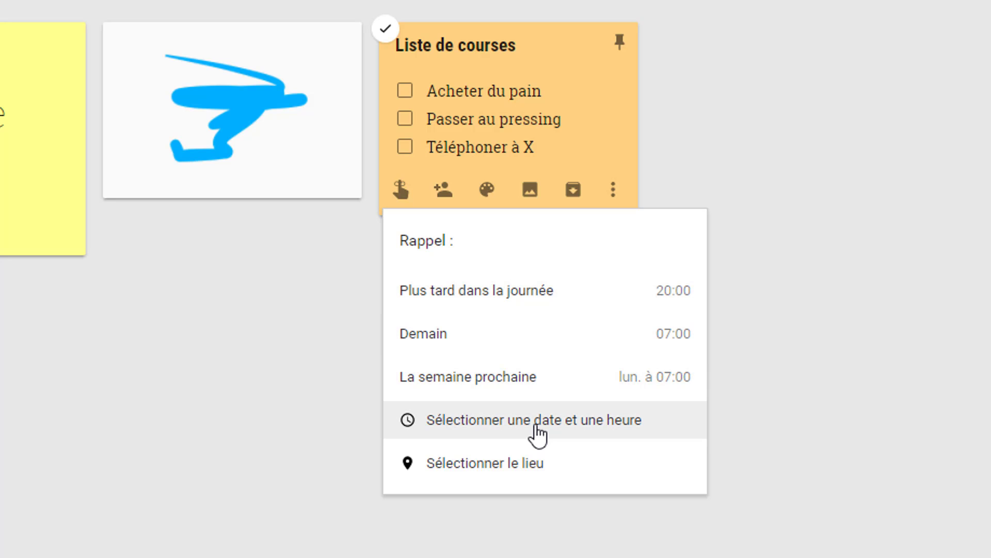
left_click(498, 431)
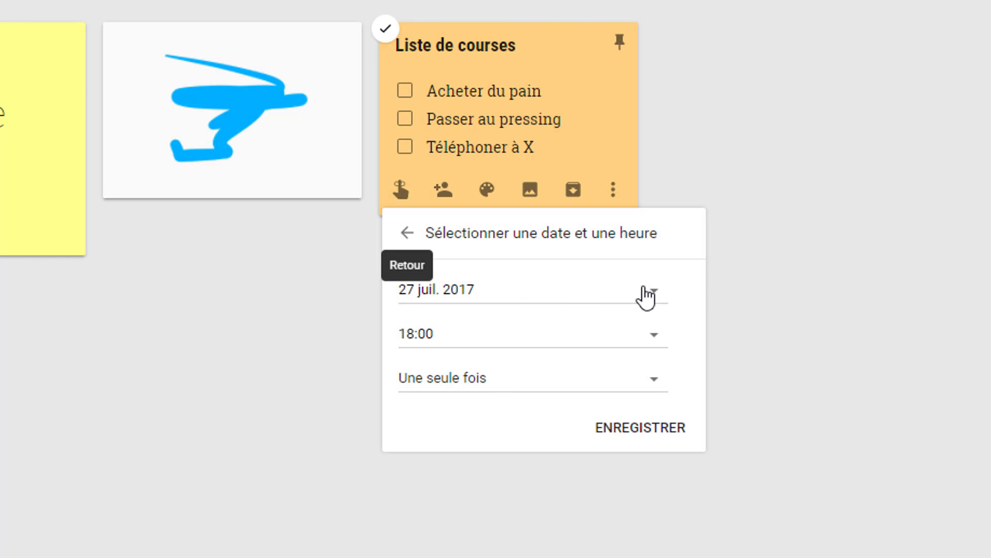
left_click(651, 293)
left_click(569, 523)
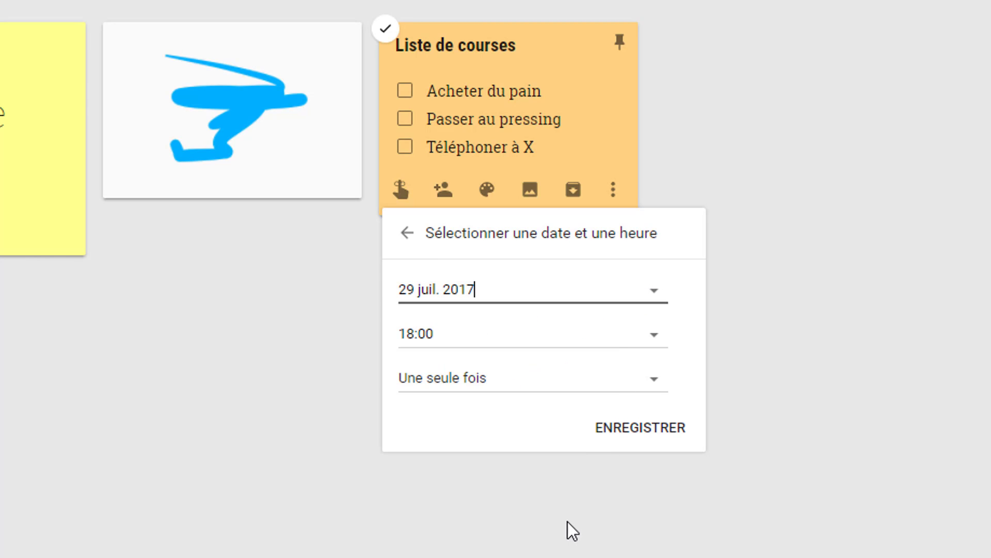
Step: Set the reminder's custom time to 18:21
left_click(647, 332)
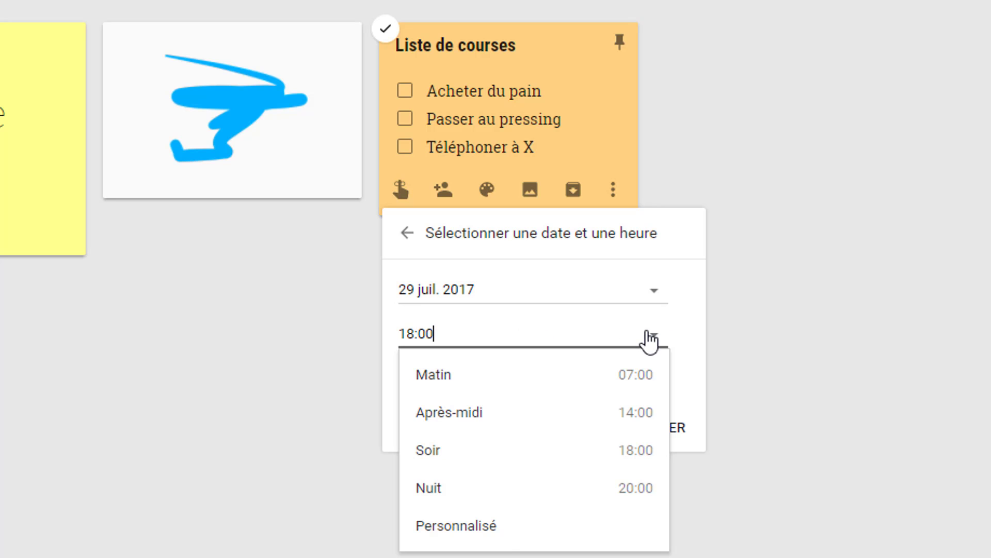
left_click(499, 528)
left_click(434, 338)
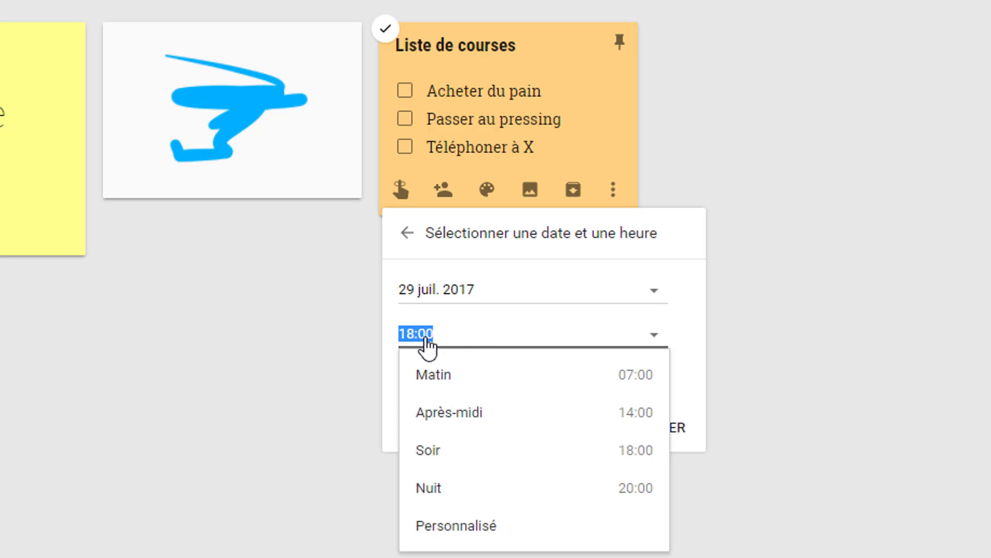
left_click_drag(440, 337, 424, 336)
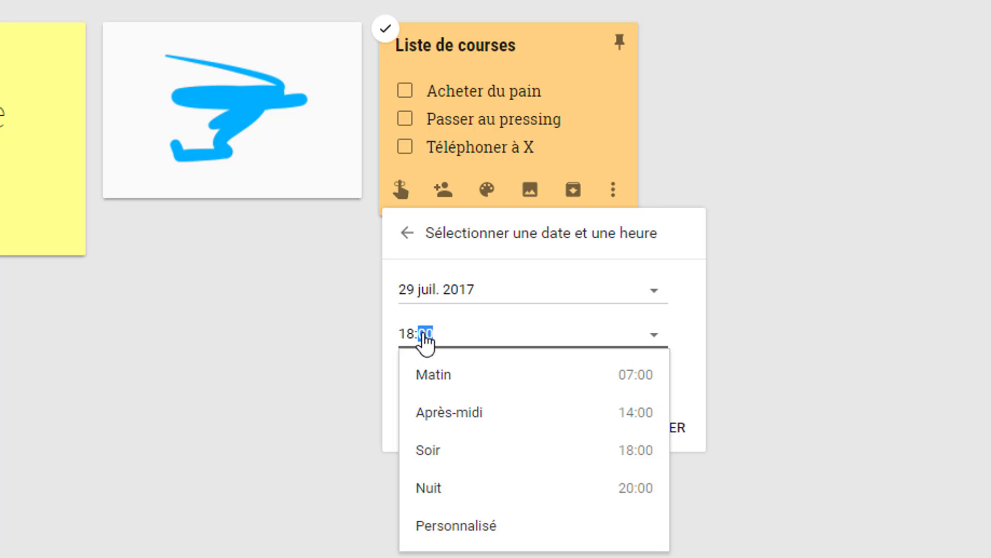
type("21")
left_click(563, 325)
Step: Give the reminder a custom repeat of every 1 Jour with the end set to Jamais, and save it
left_click(467, 382)
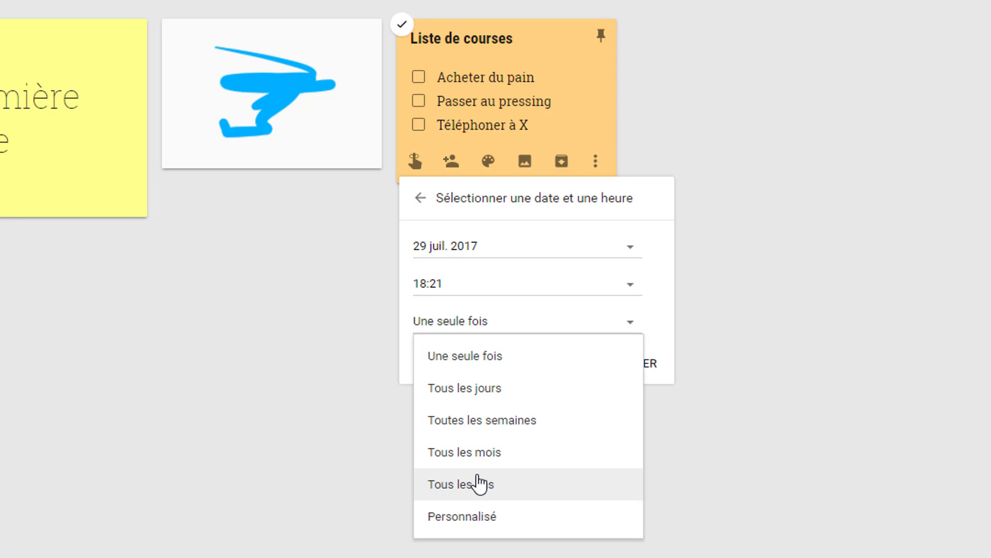
left_click(479, 524)
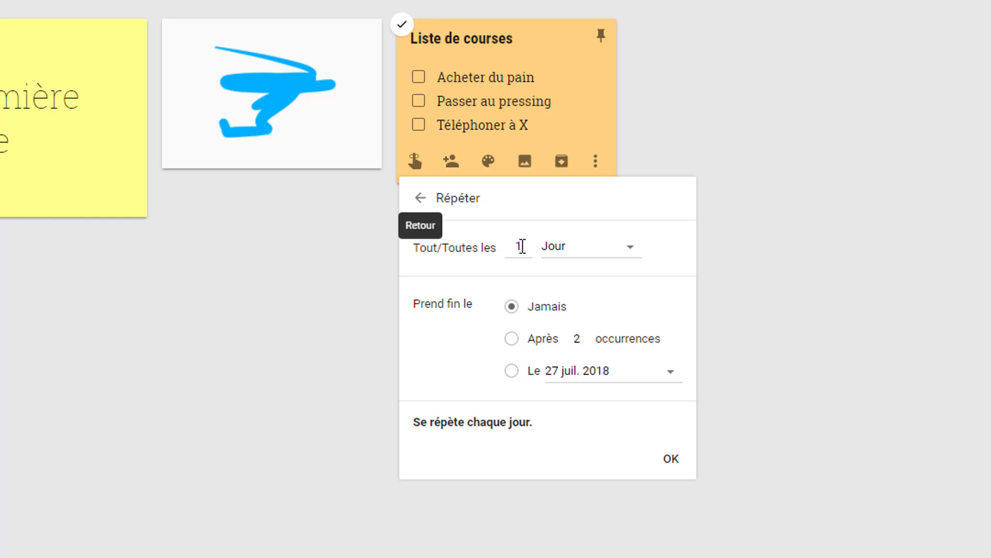
left_click(630, 248)
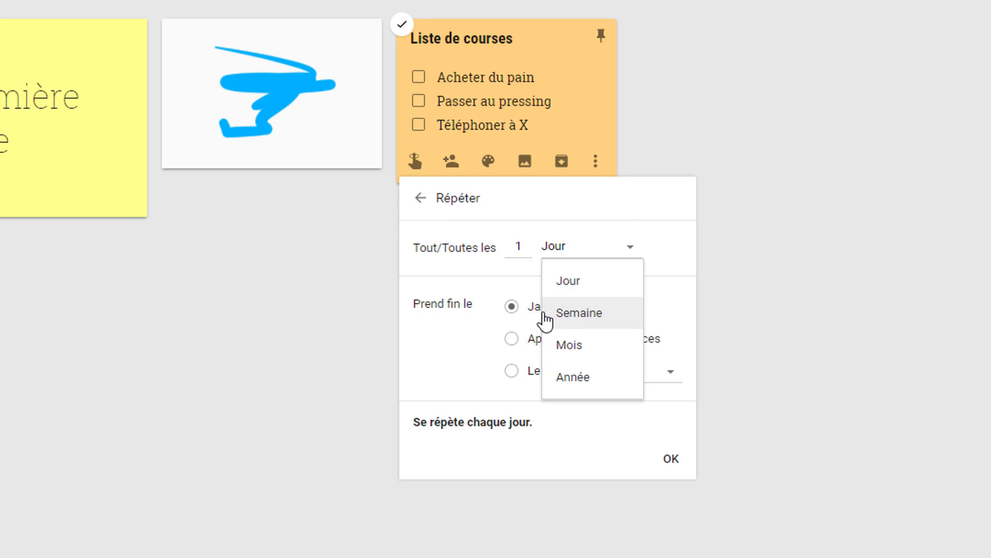
left_click(682, 245)
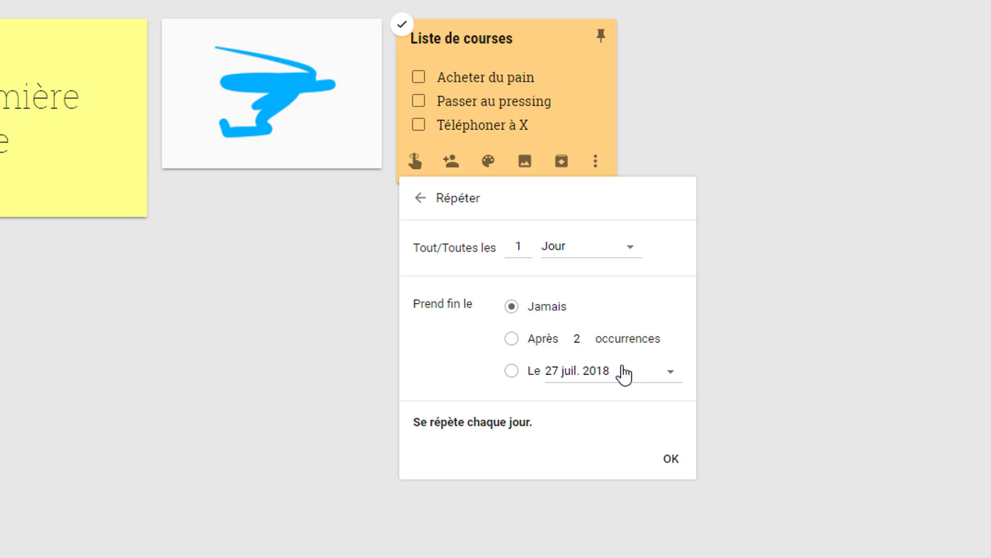
left_click(677, 467)
left_click(660, 368)
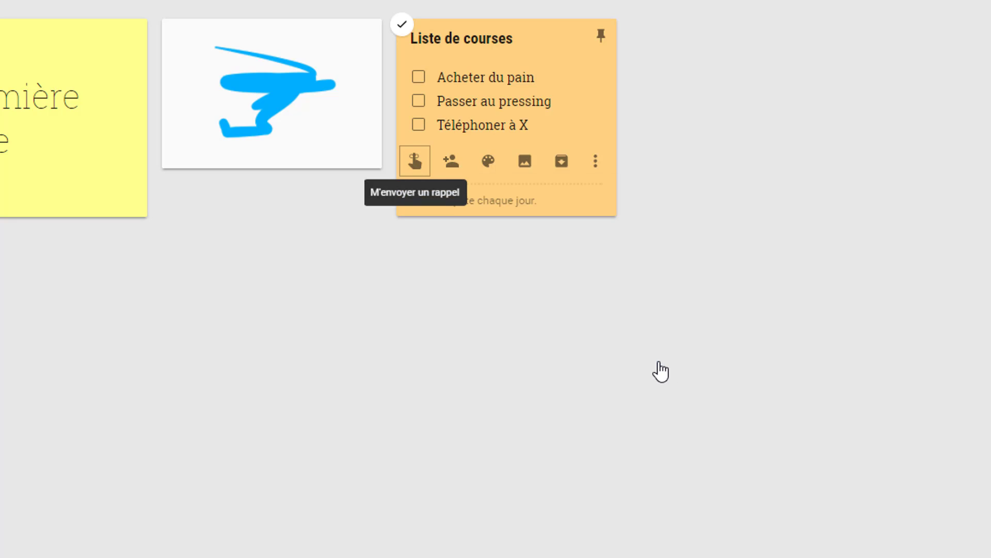
Step: Open the "Liste de courses" note, examine its collaborator and colour options, and close it
left_click(471, 214)
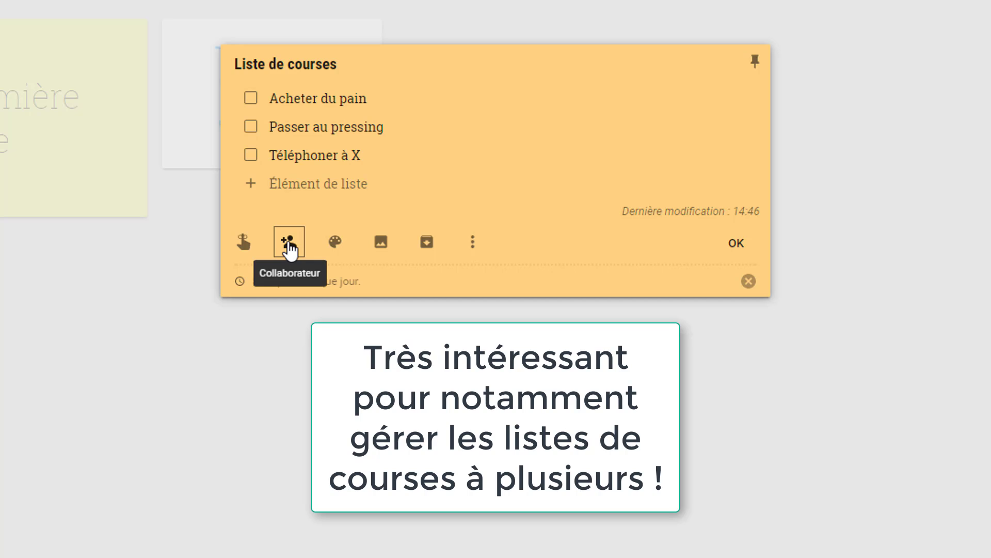
mouse_move(336, 253)
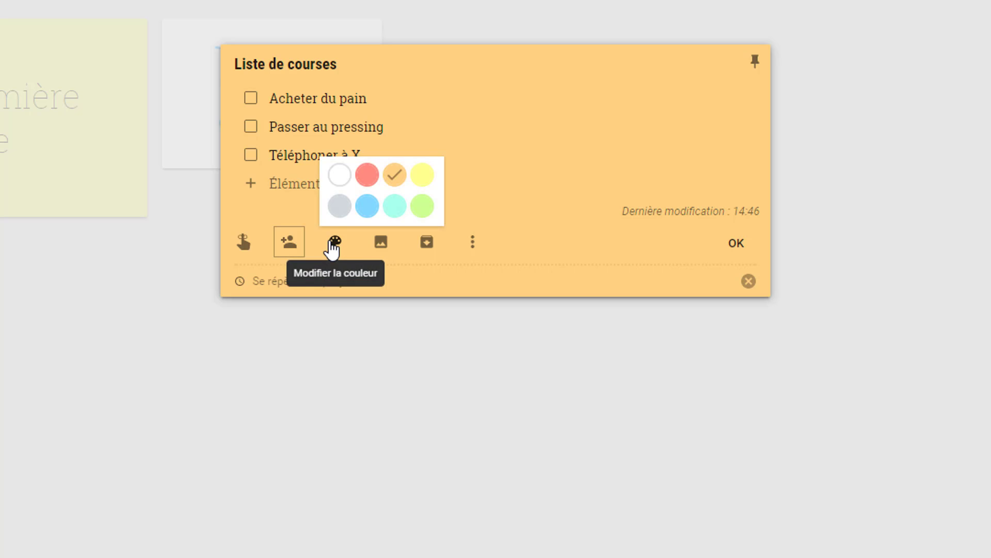
left_click(738, 253)
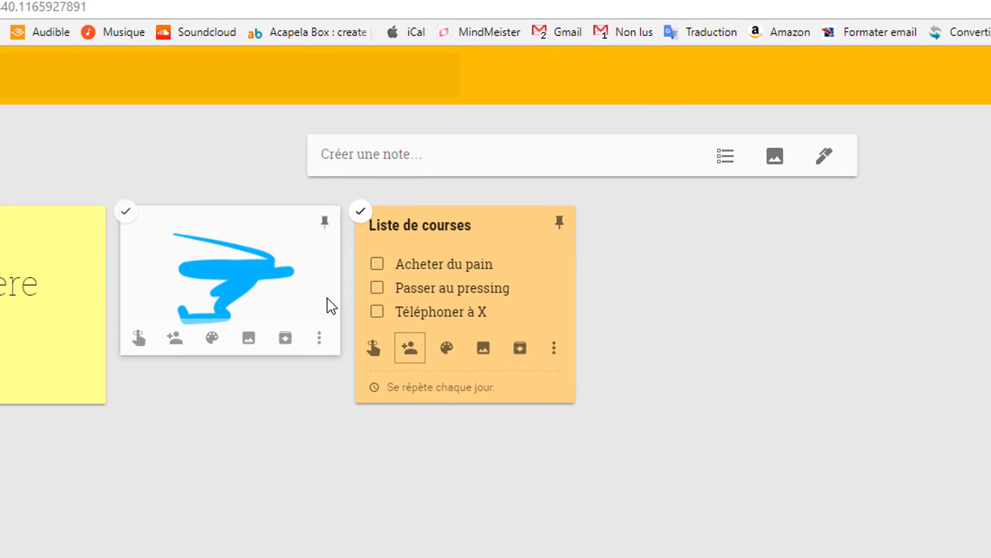
Step: Create an image note from 175x175bb.png in the Images folder and save it
left_click(774, 159)
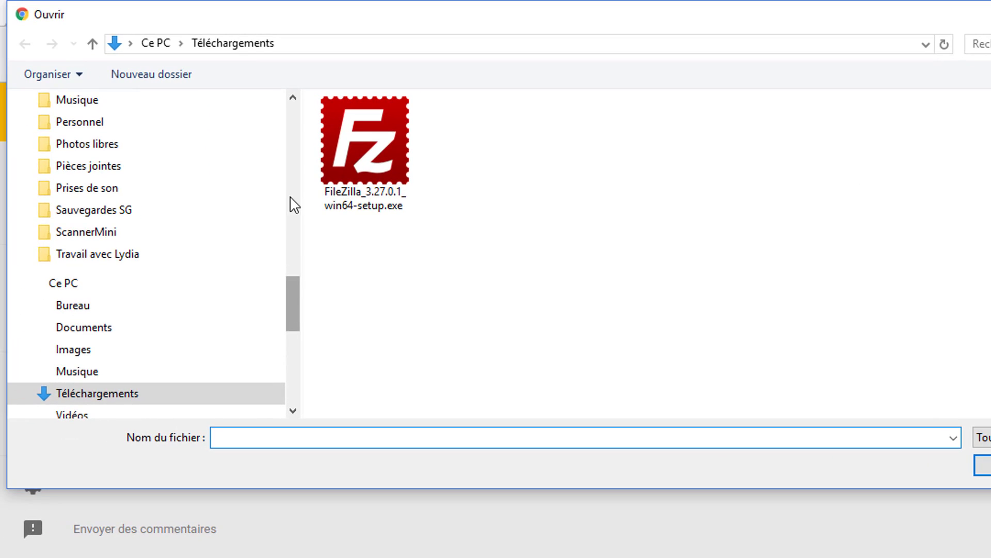
left_click_drag(290, 204, 307, 127)
left_click(144, 207)
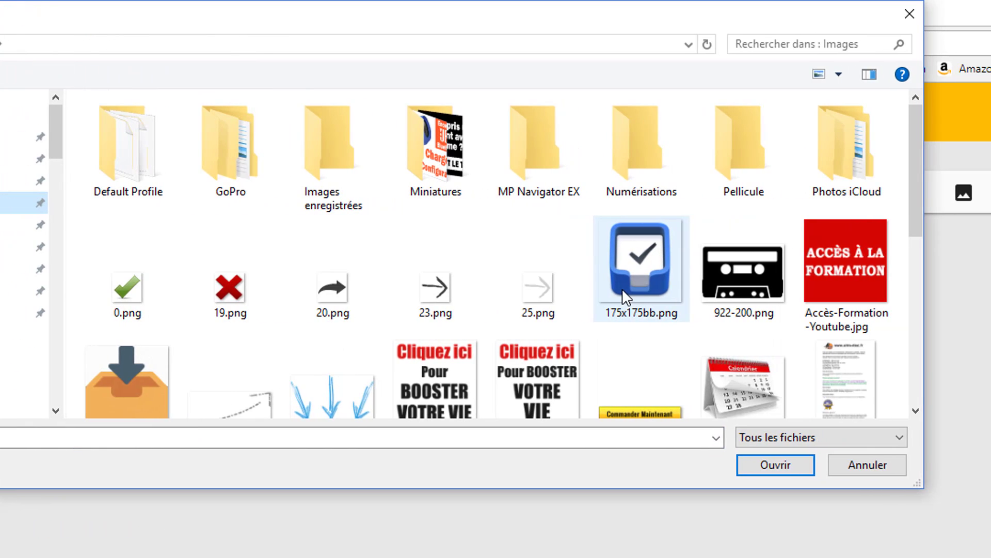
scroll(626, 298, "down", 1)
left_click(625, 282)
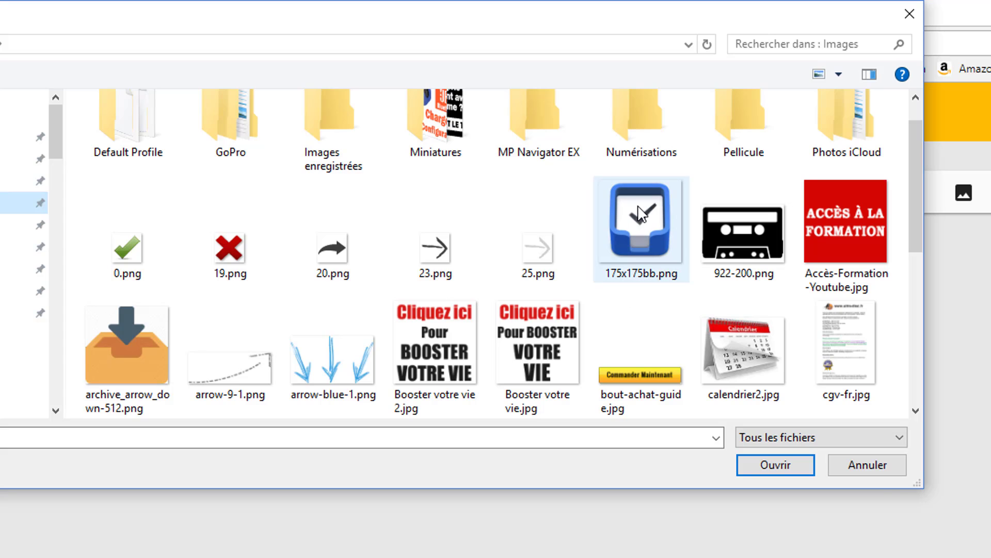
left_click(792, 465)
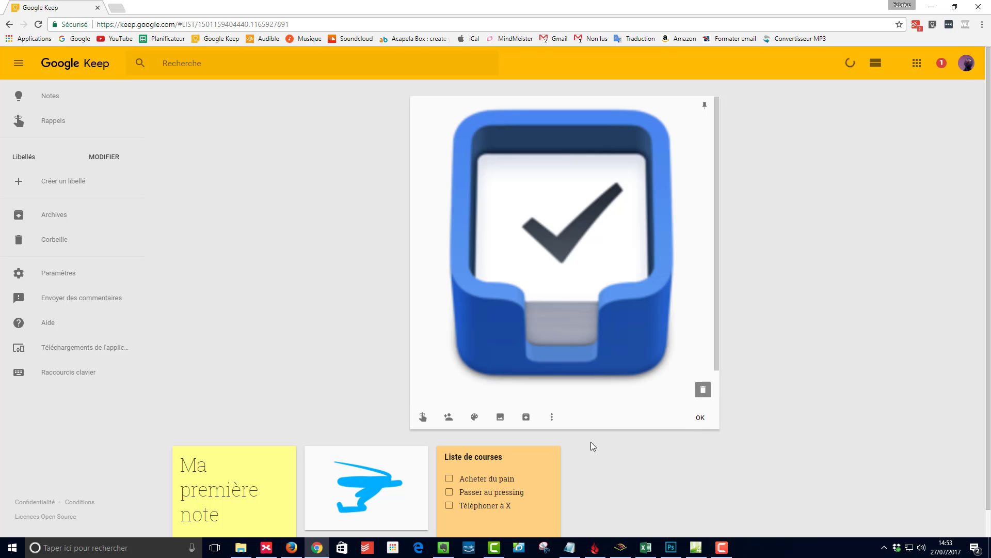
left_click(702, 419)
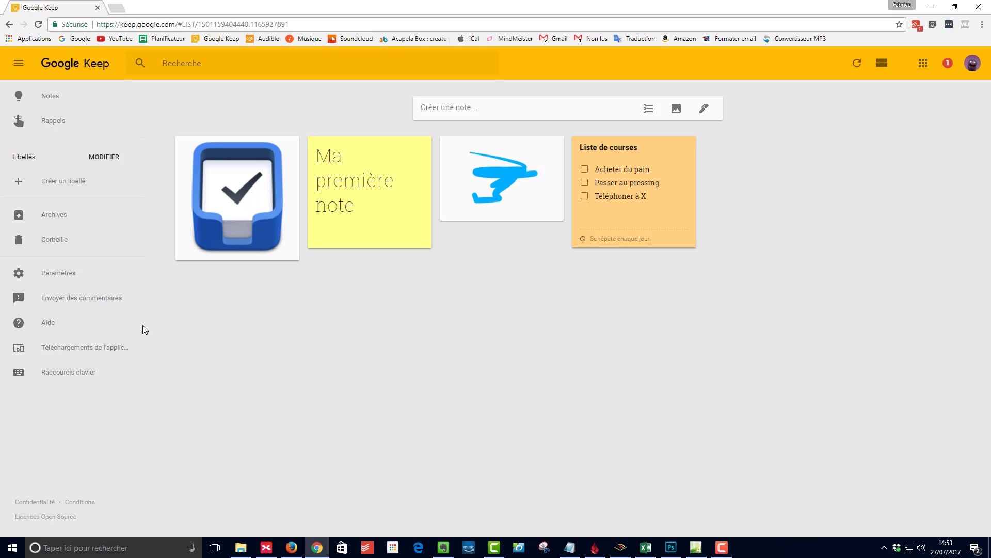
Step: View the application downloads page with its device and Chrome extension options, and return to the notes
left_click(72, 353)
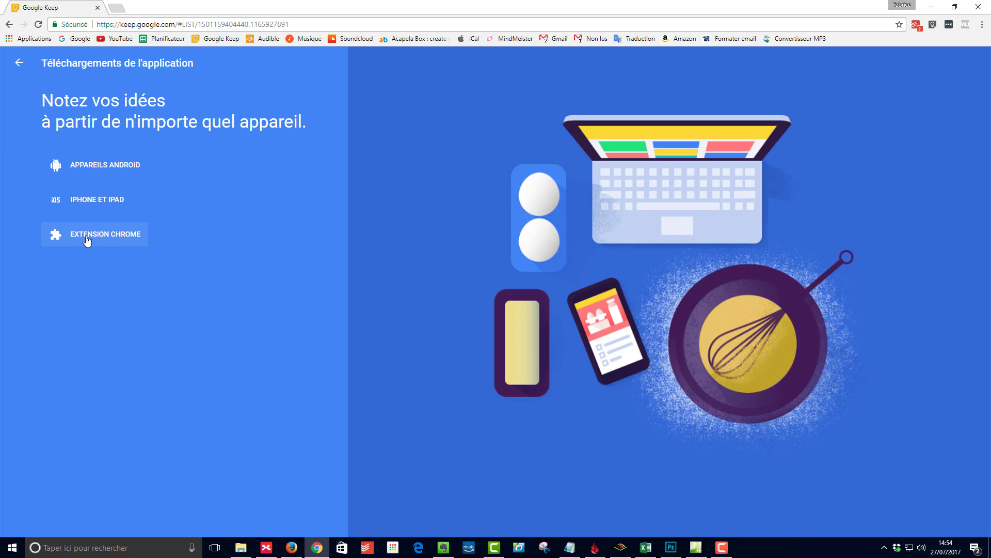
key("Escape")
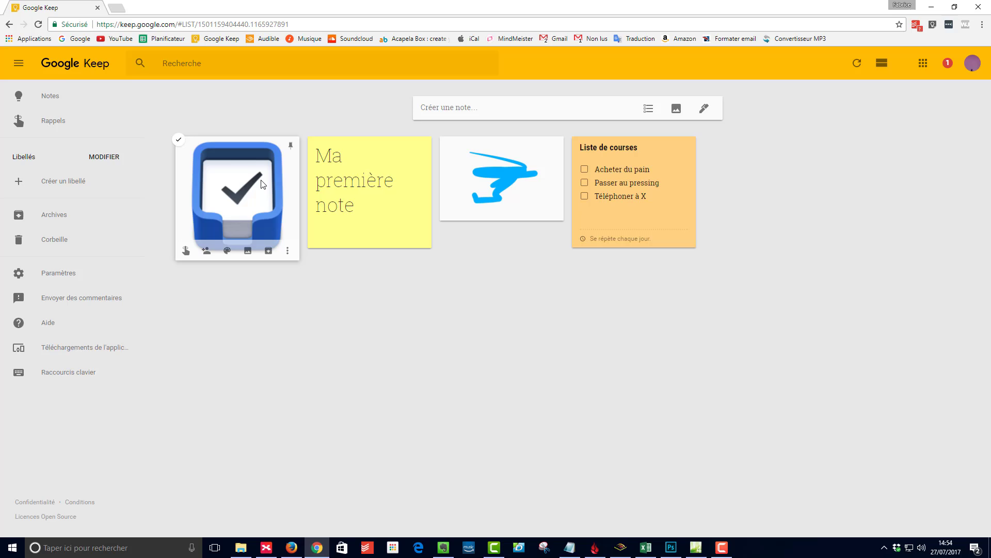
Step: Archive the blue drawing note and view the archived notes
left_click(502, 172)
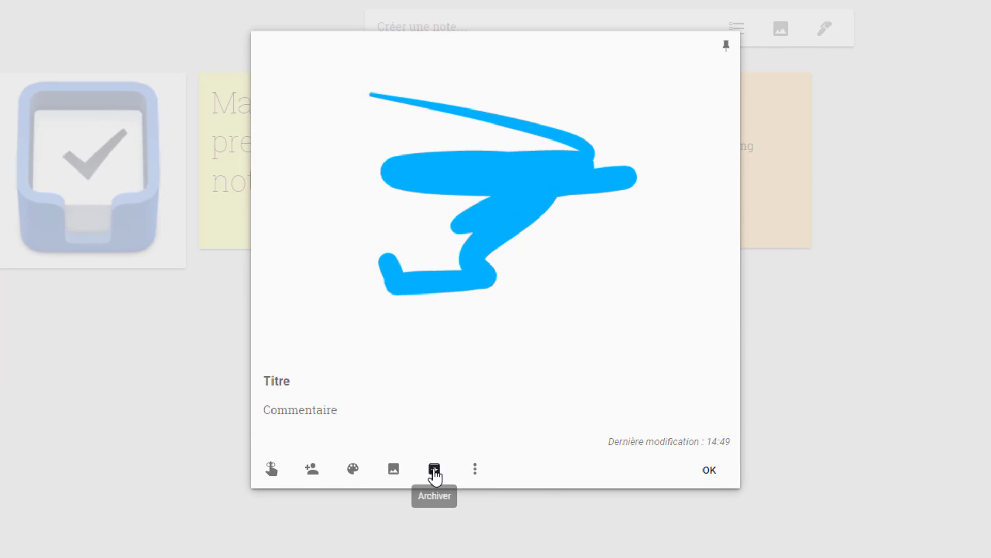
left_click(434, 471)
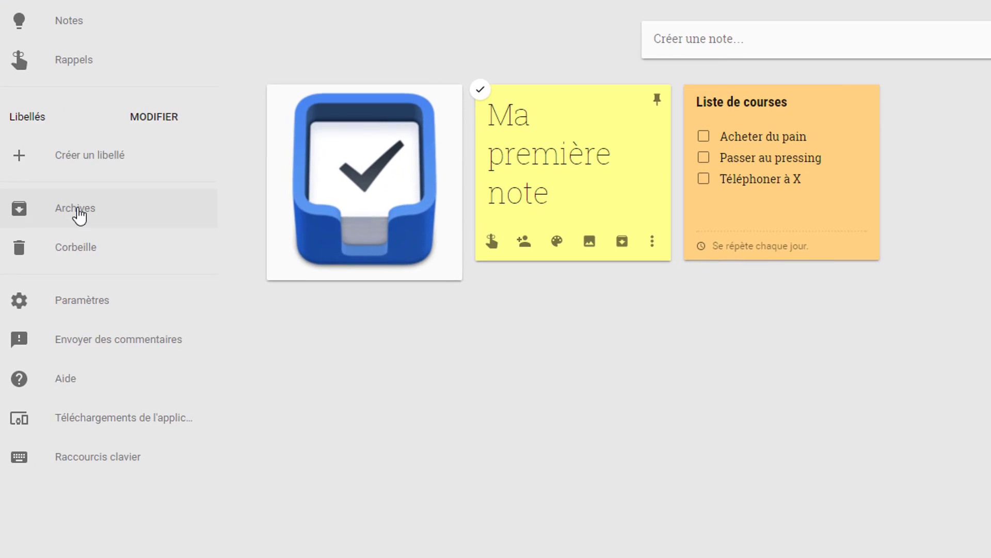
left_click(91, 215)
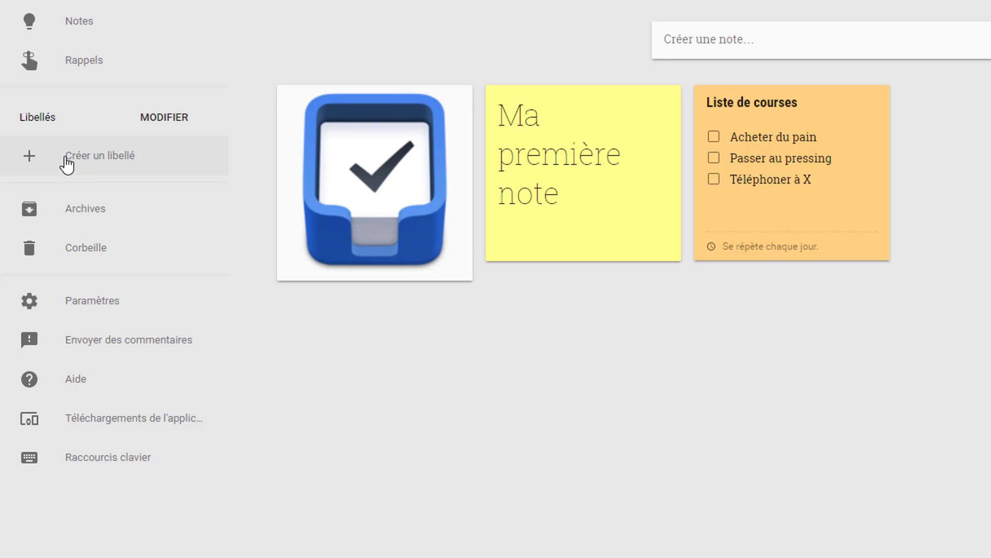
Step: Create a label named "Professionnel"
left_click(67, 160)
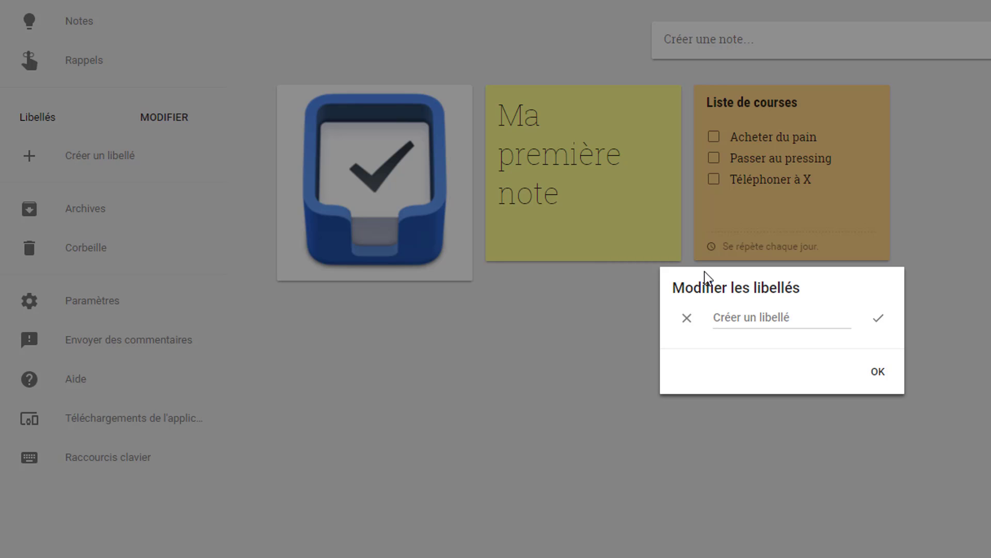
type("Professionnel")
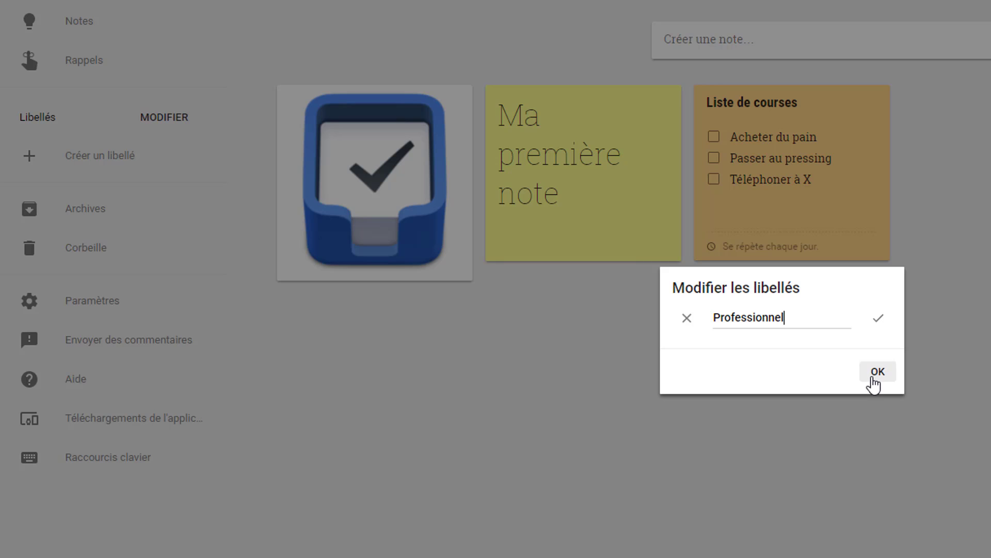
left_click(877, 371)
Step: Create a label named "Personnel"
left_click(110, 196)
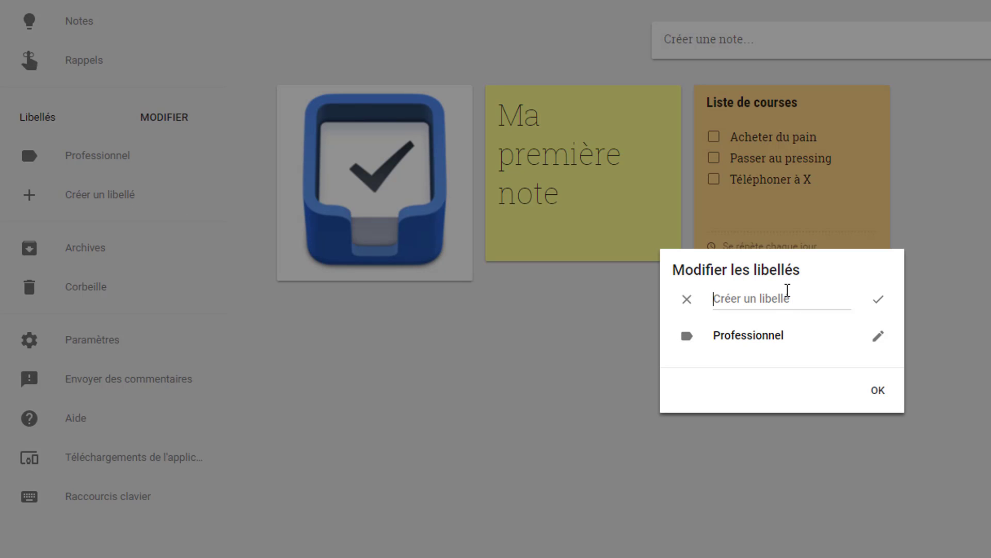
type("Personnel")
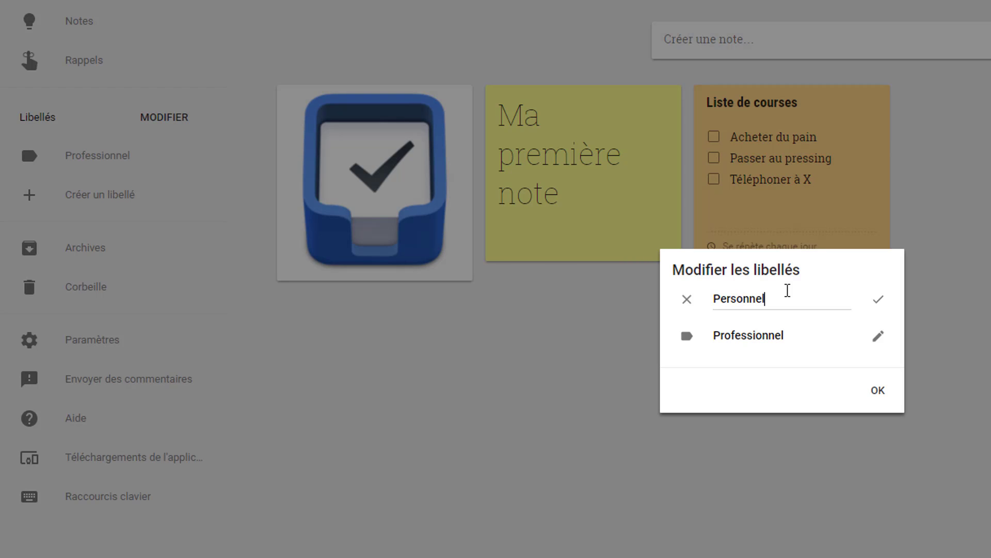
left_click(877, 391)
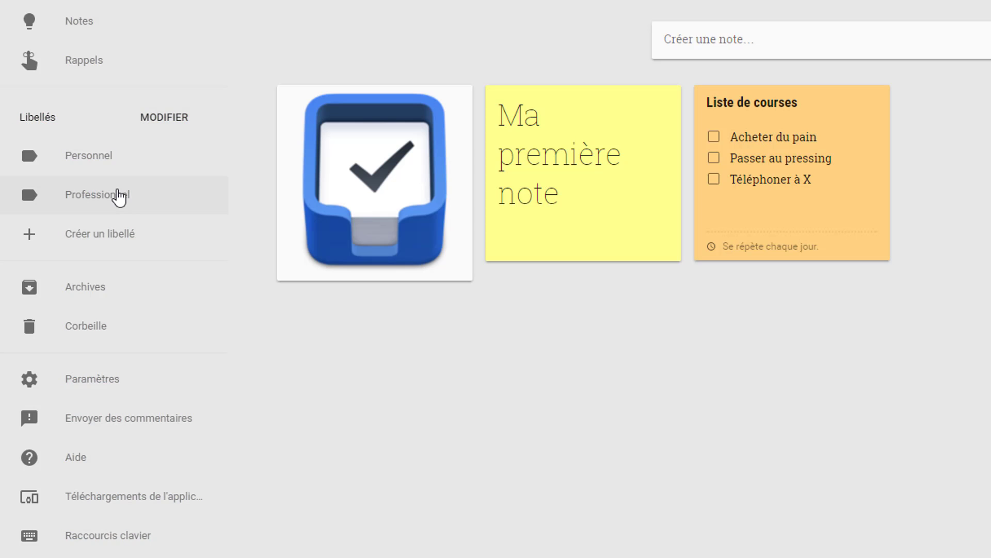
Step: Create a label named "Cours de musique"
left_click(88, 235)
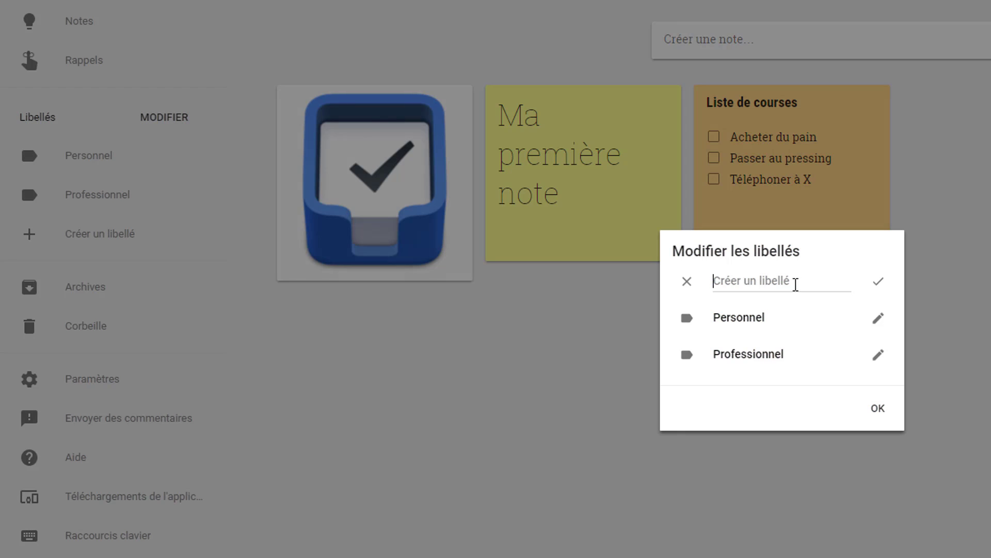
type("C")
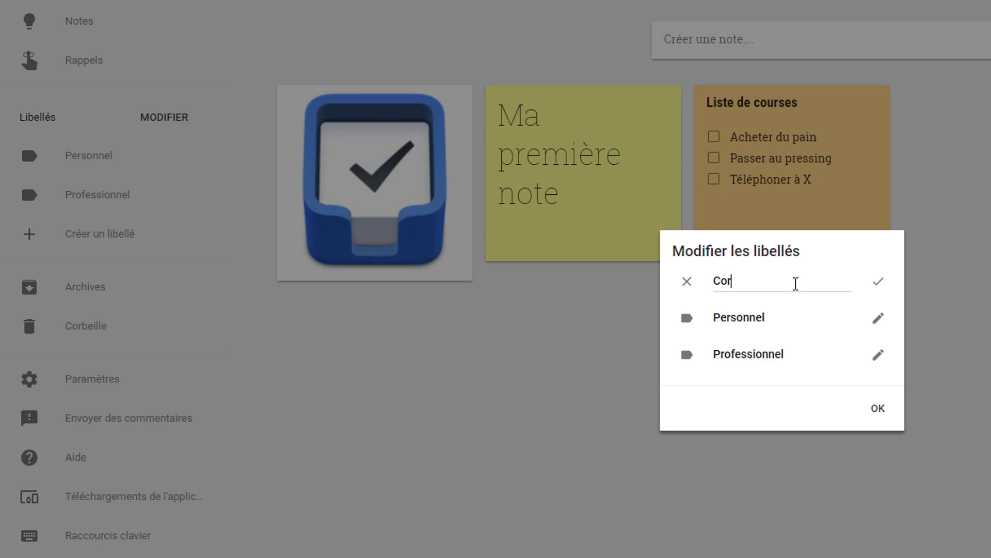
type("or")
key("BackSpace")
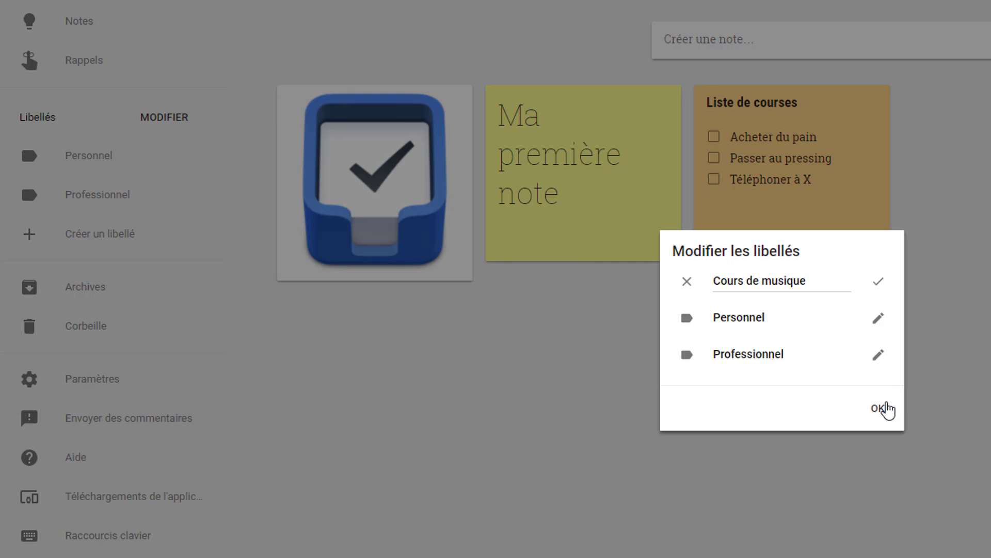
left_click(880, 409)
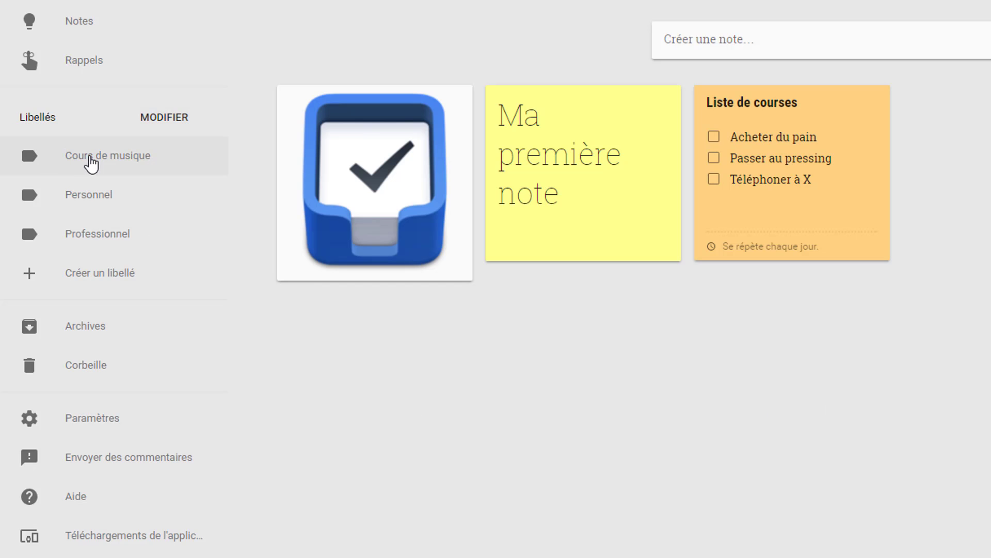
Step: Assign the labels "Personnel" and "Cours de musique" to the yellow note "Ma première note"
mouse_move(605, 191)
left_click(594, 182)
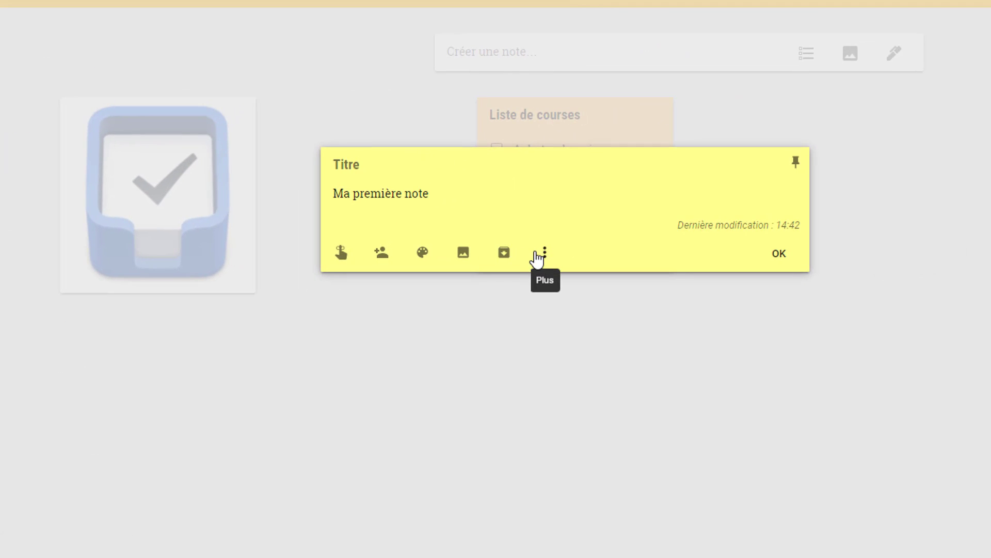
left_click(545, 253)
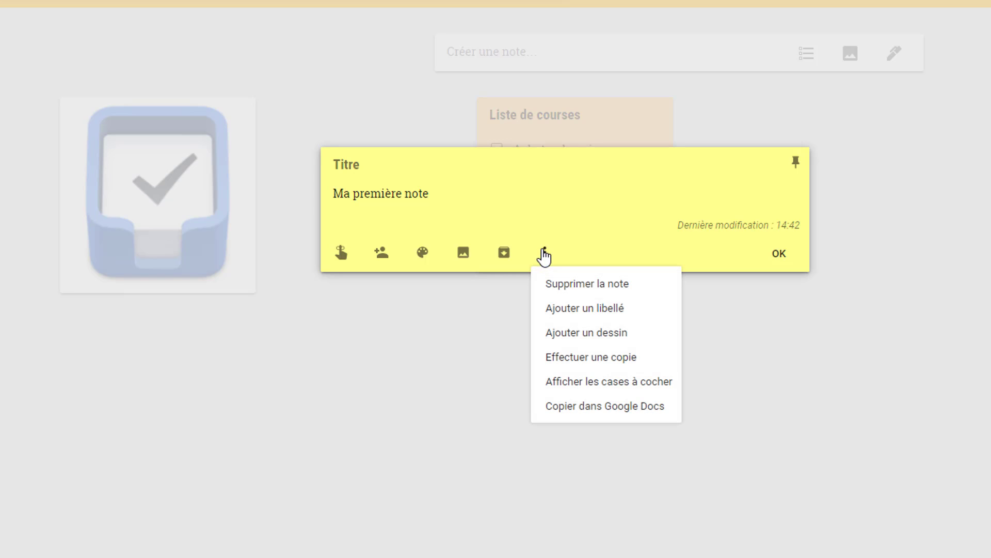
left_click(582, 310)
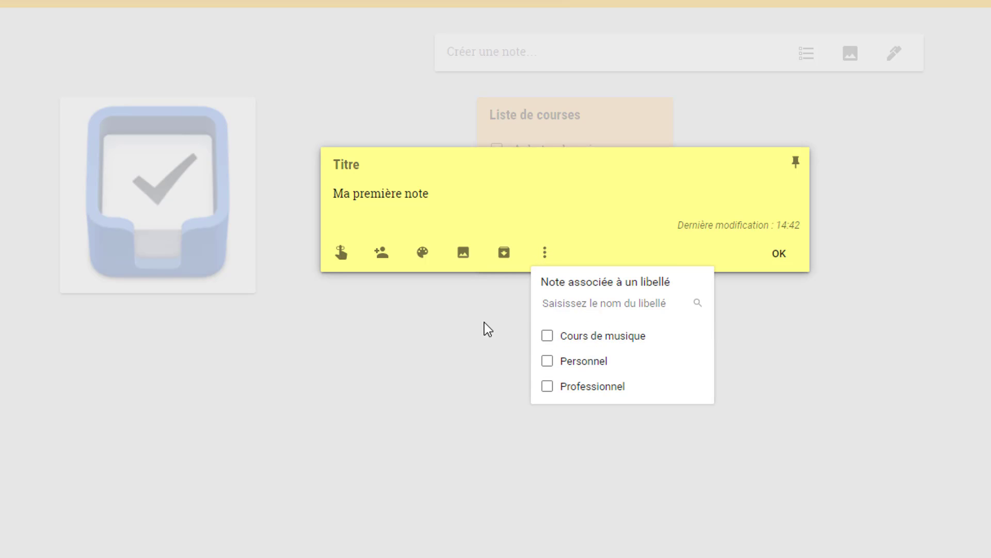
left_click(547, 363)
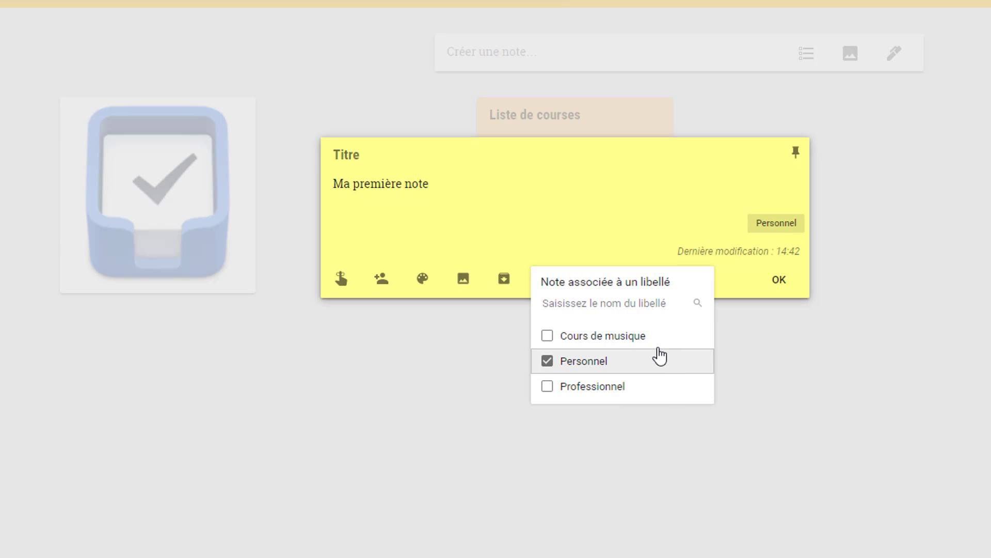
left_click(547, 387)
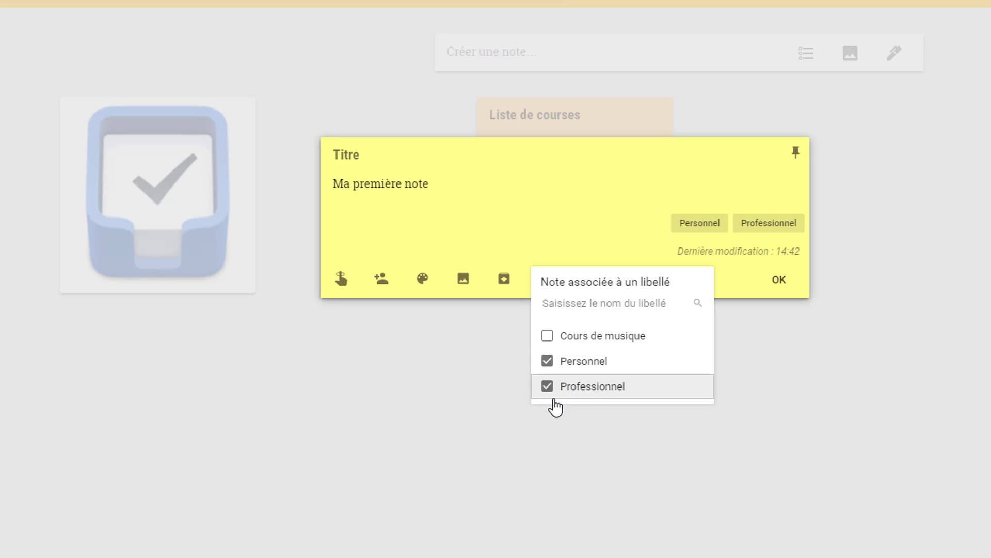
left_click(549, 387)
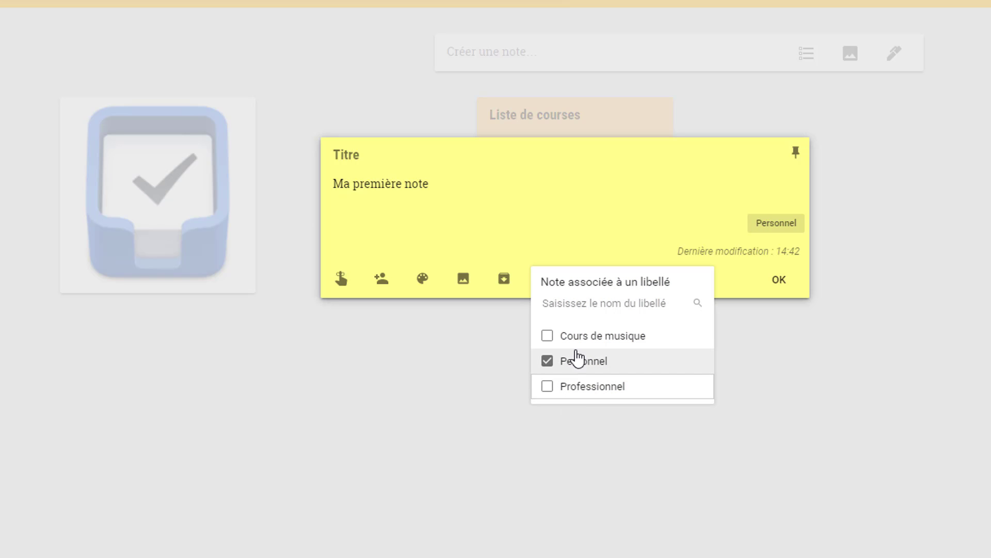
left_click(549, 336)
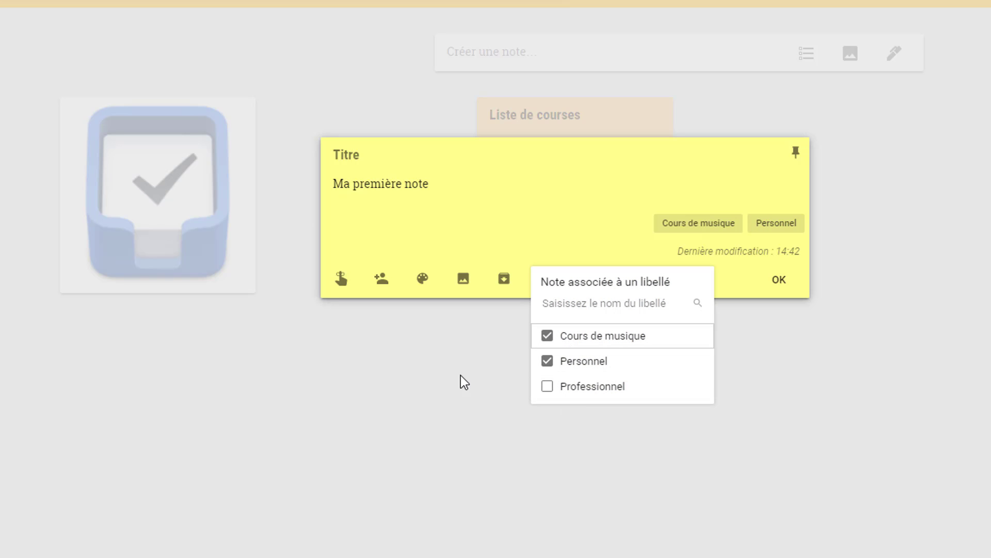
left_click(782, 292)
left_click(779, 280)
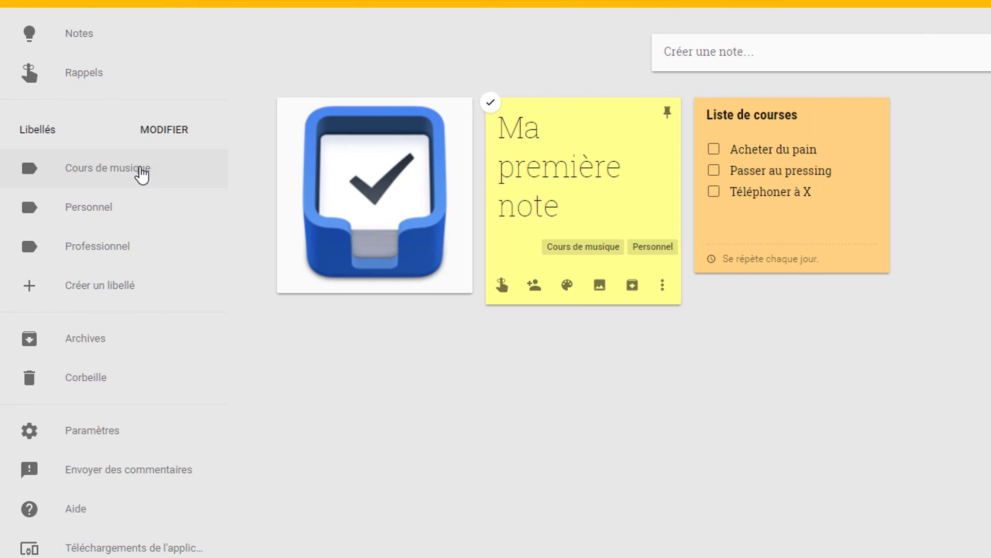
Step: View the notes filed under the labels "Cours de musique", "Professionnel" and "Personnel"
left_click(142, 174)
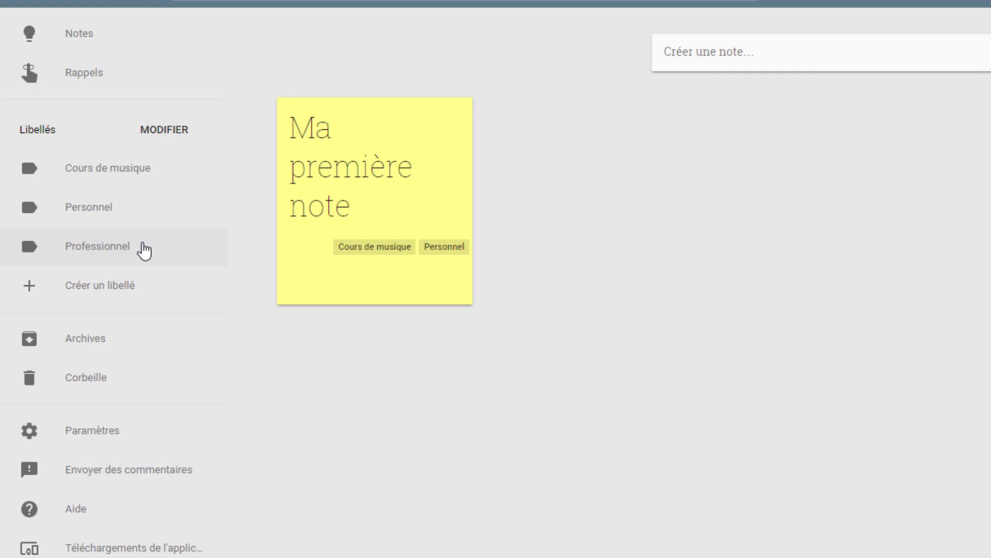
left_click(132, 249)
left_click(130, 170)
left_click(98, 214)
mouse_move(432, 237)
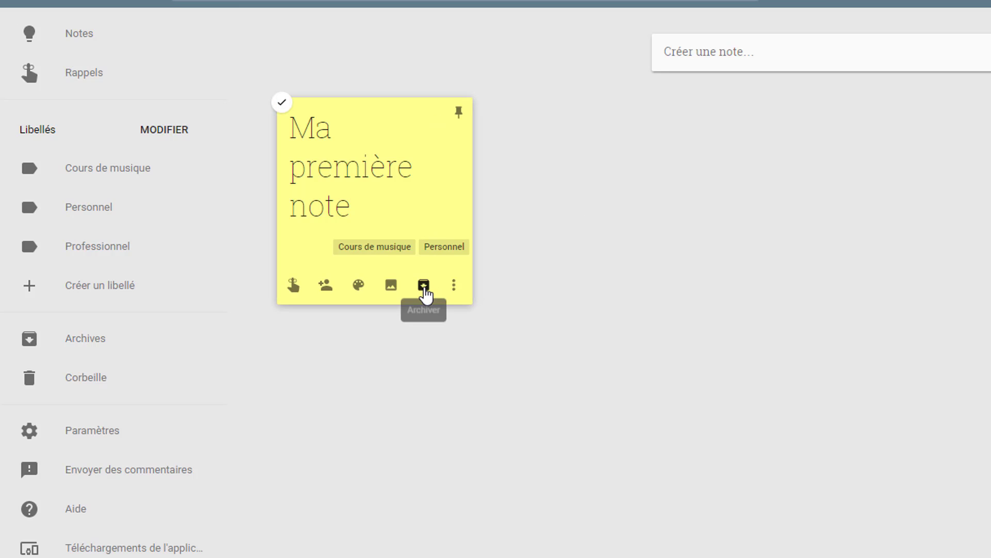
Step: Archive the yellow note "Ma première note" and review the notes listed under each of the three labels
left_click(423, 286)
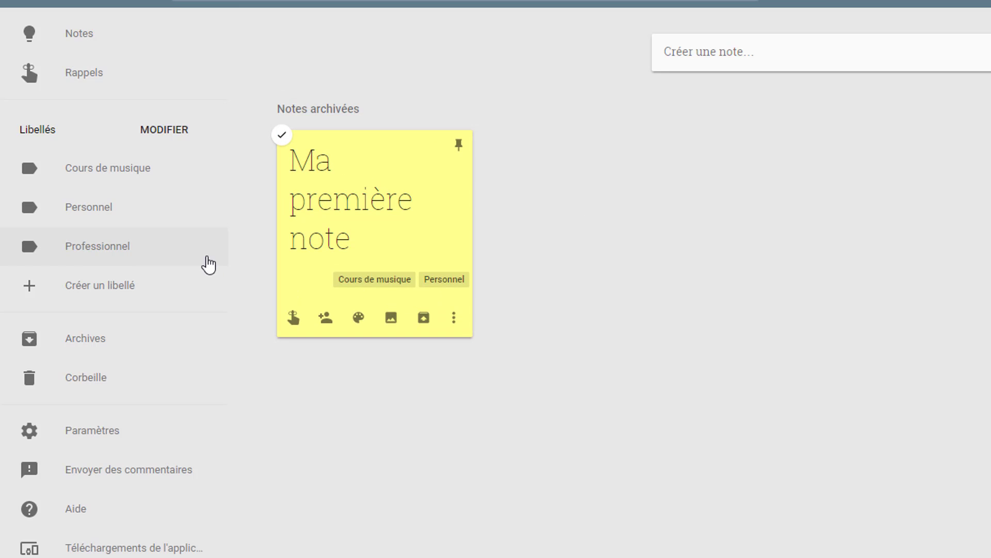
left_click(103, 247)
left_click(100, 213)
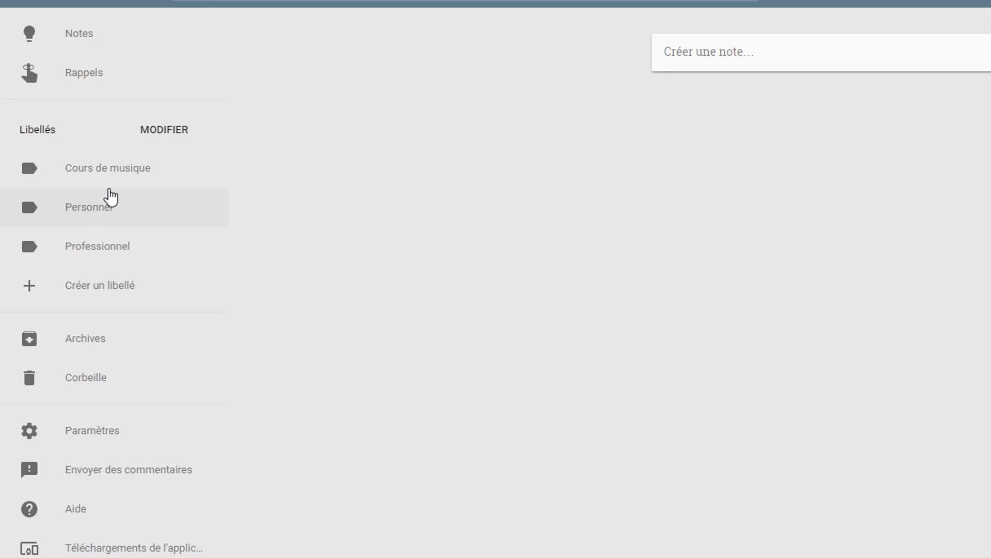
left_click(113, 179)
left_click(101, 212)
left_click(111, 175)
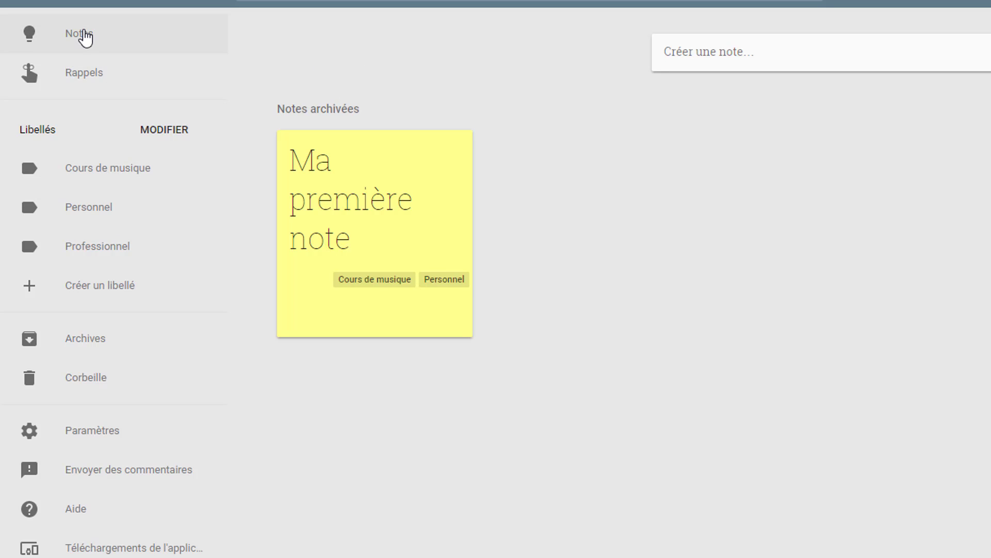
Step: Assign the label "Cours de musique" to the "Liste de courses" note and view the notes under that label
left_click(82, 34)
left_click(662, 223)
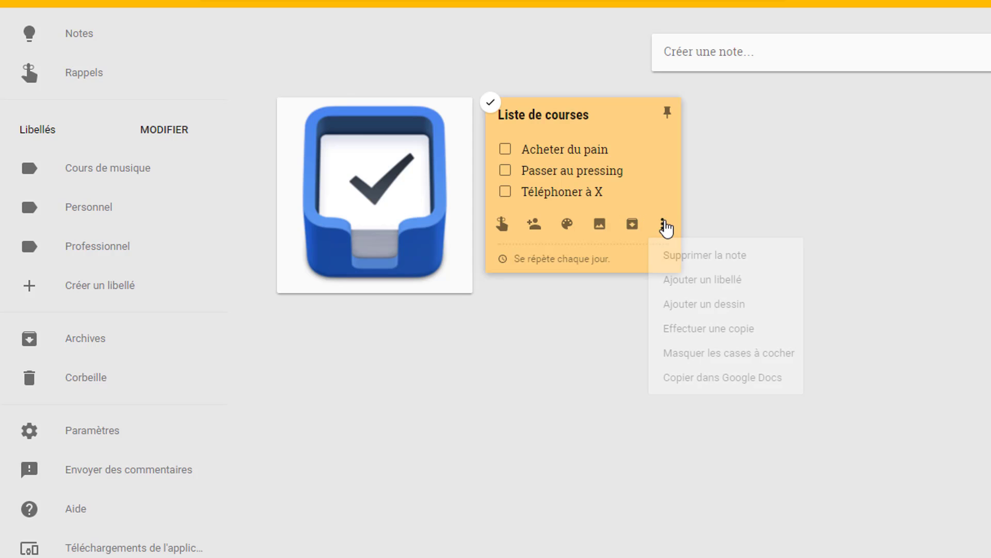
left_click(711, 287)
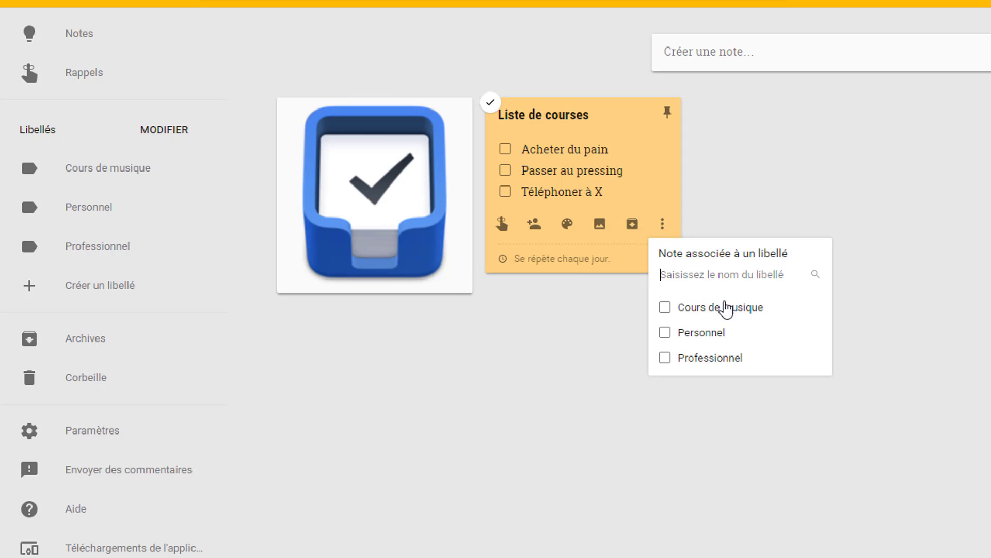
left_click(666, 310)
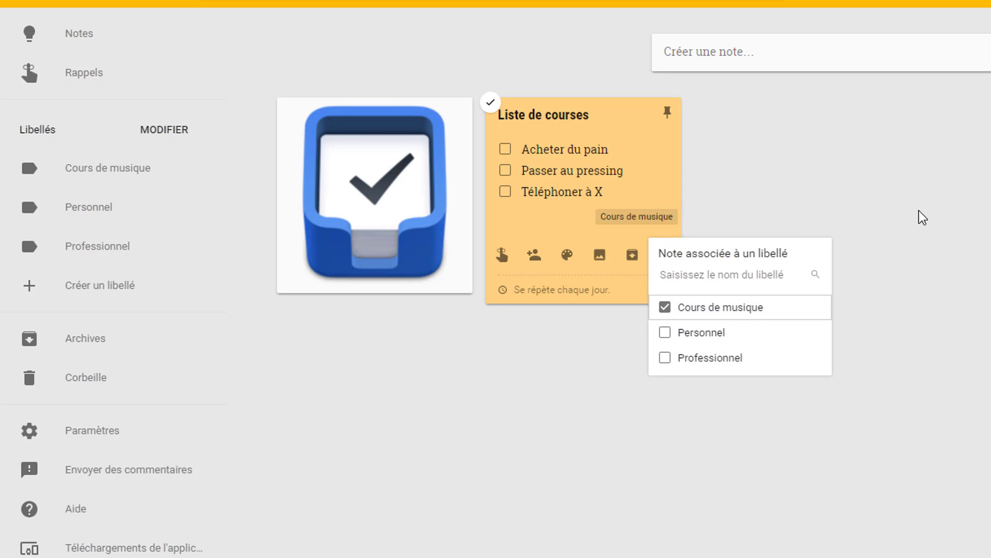
left_click(819, 212)
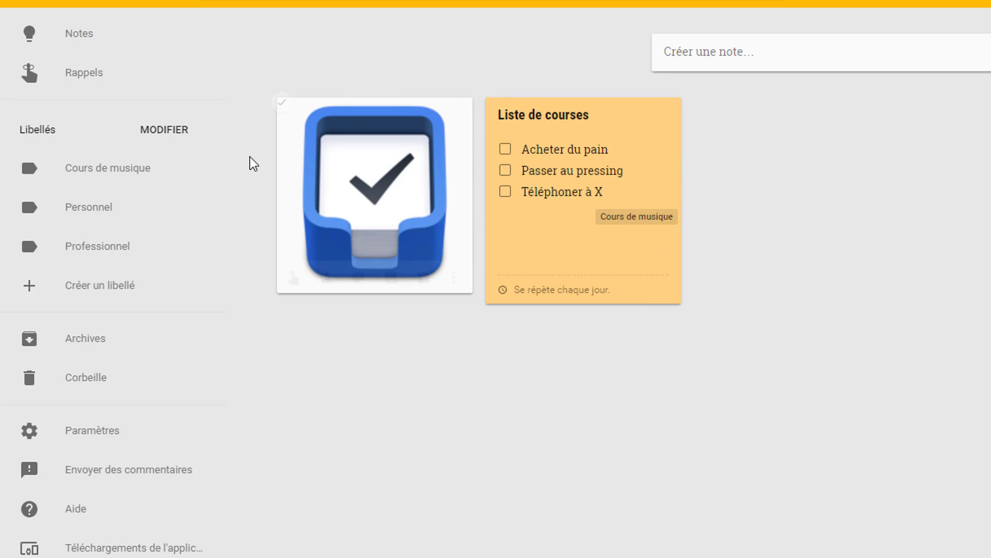
left_click(139, 185)
mouse_move(283, 122)
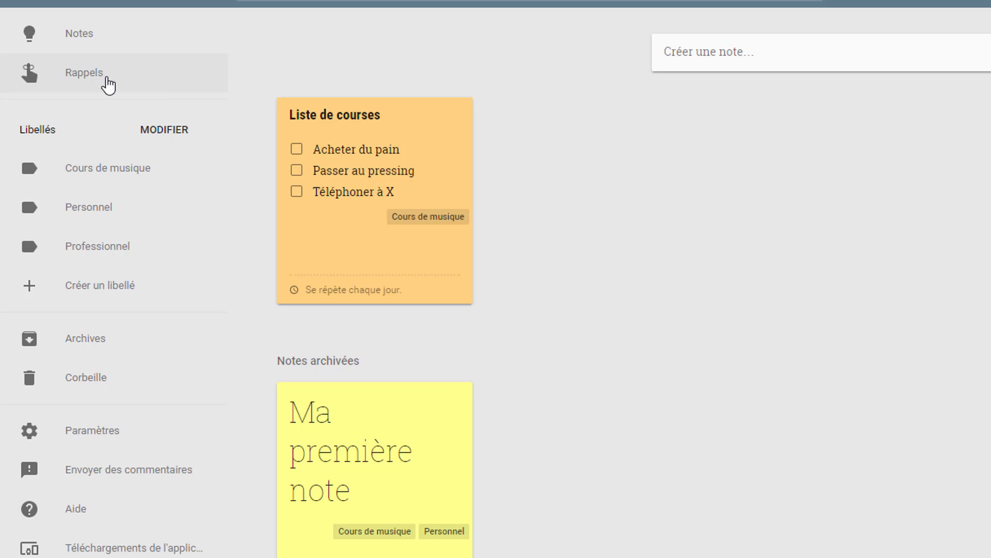
Step: View the notes that have reminders and return to the main notes overview
left_click(80, 80)
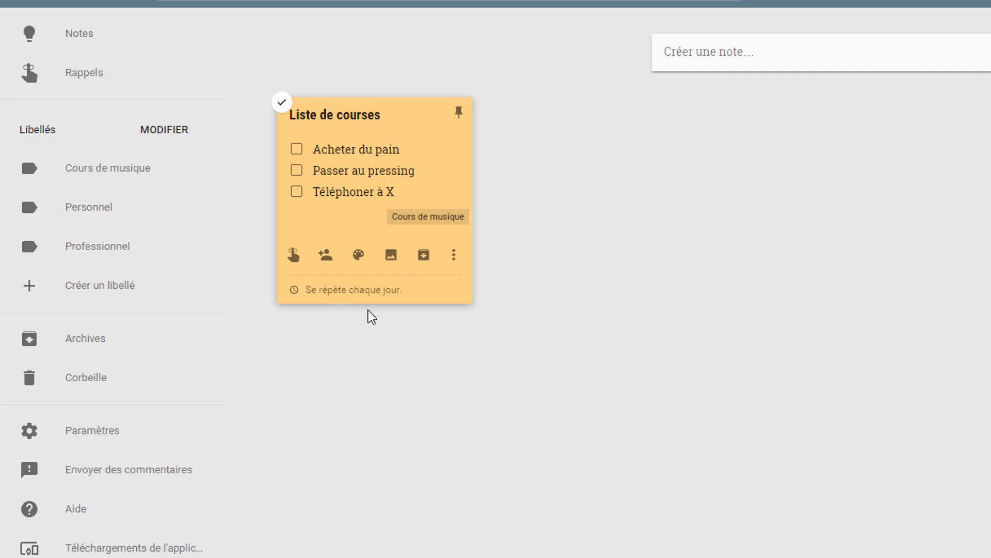
mouse_move(343, 294)
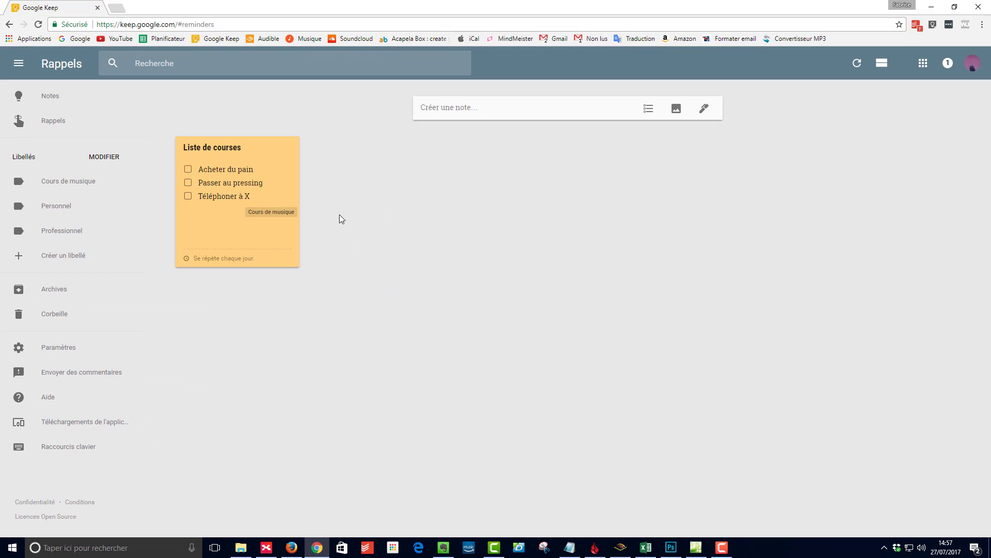
left_click(61, 98)
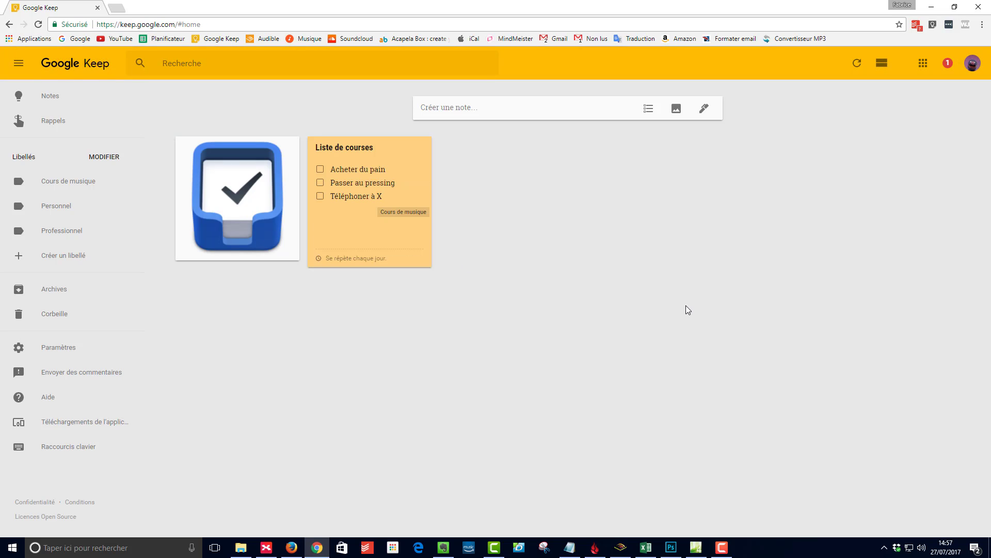